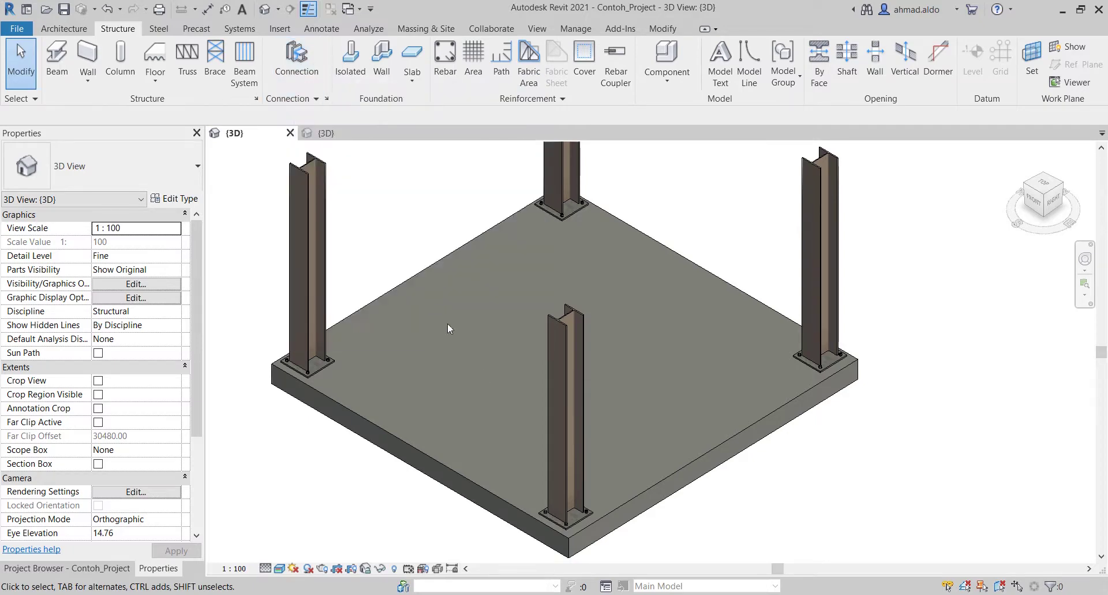
Zoom in to inspect the front column's base plate in the current project, then deselect it.
scroll(576, 536, up, 3)
scroll(576, 535, up, 2)
scroll(578, 508, up, 1)
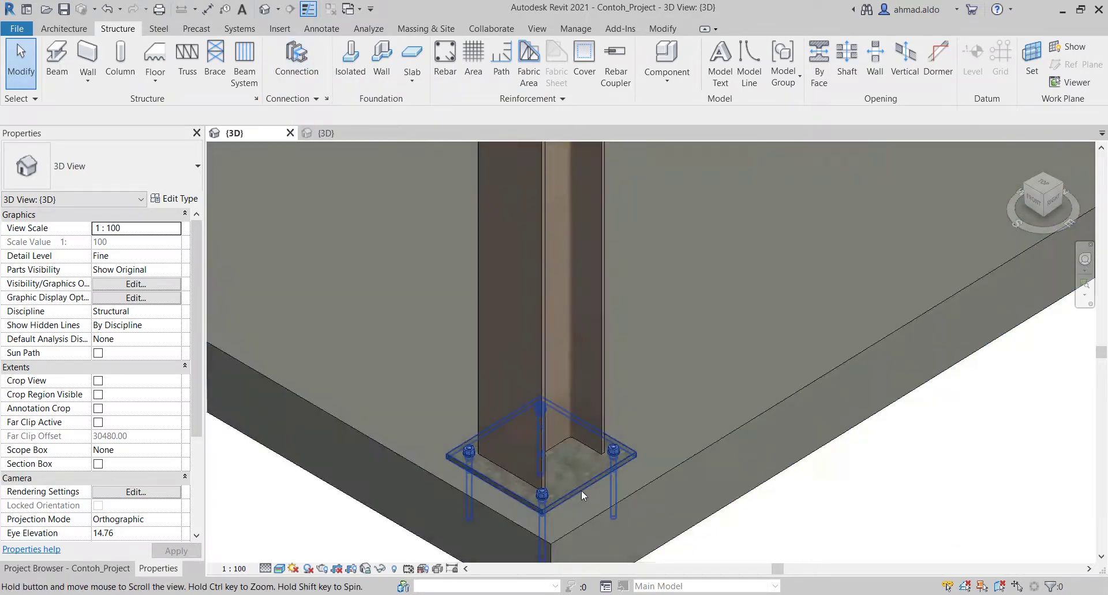
scroll(600, 456, up, 1)
scroll(619, 426, up, 2)
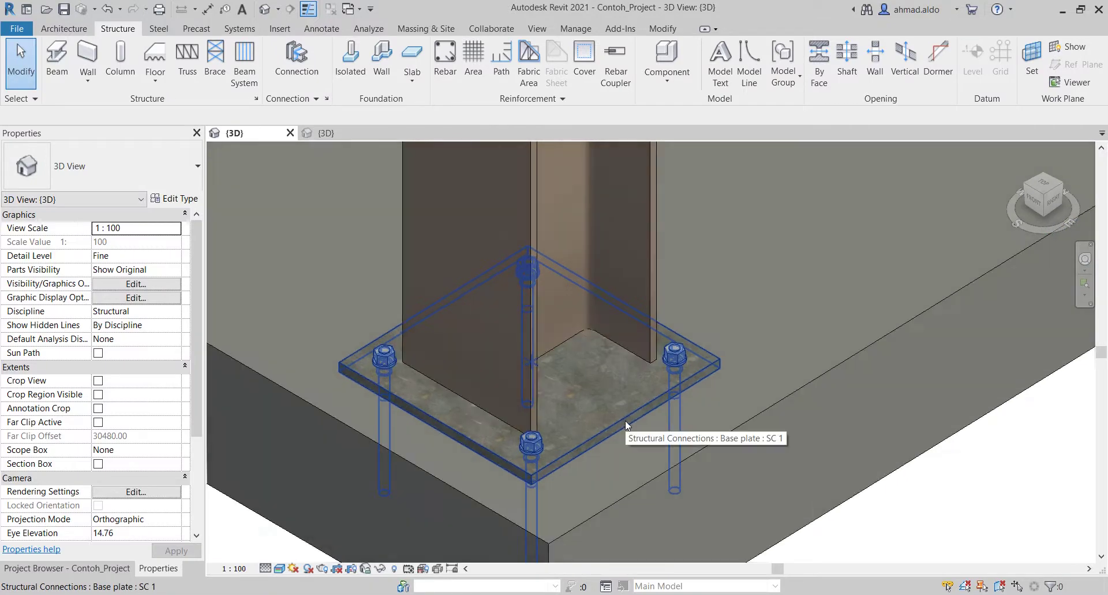
click(614, 417)
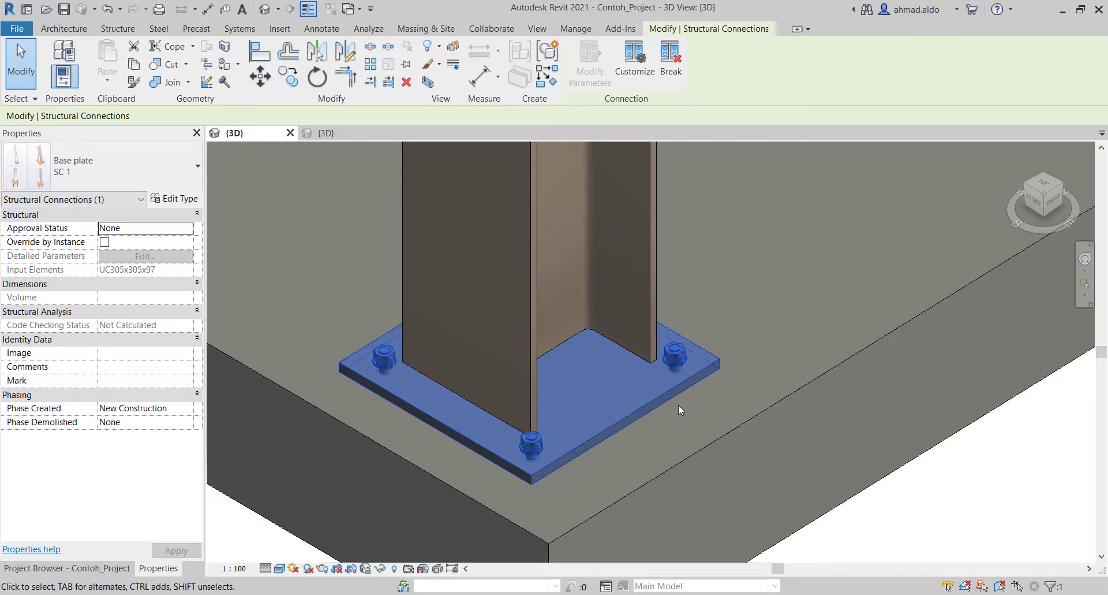
scroll(678, 404, down, 1)
scroll(661, 375, down, 4)
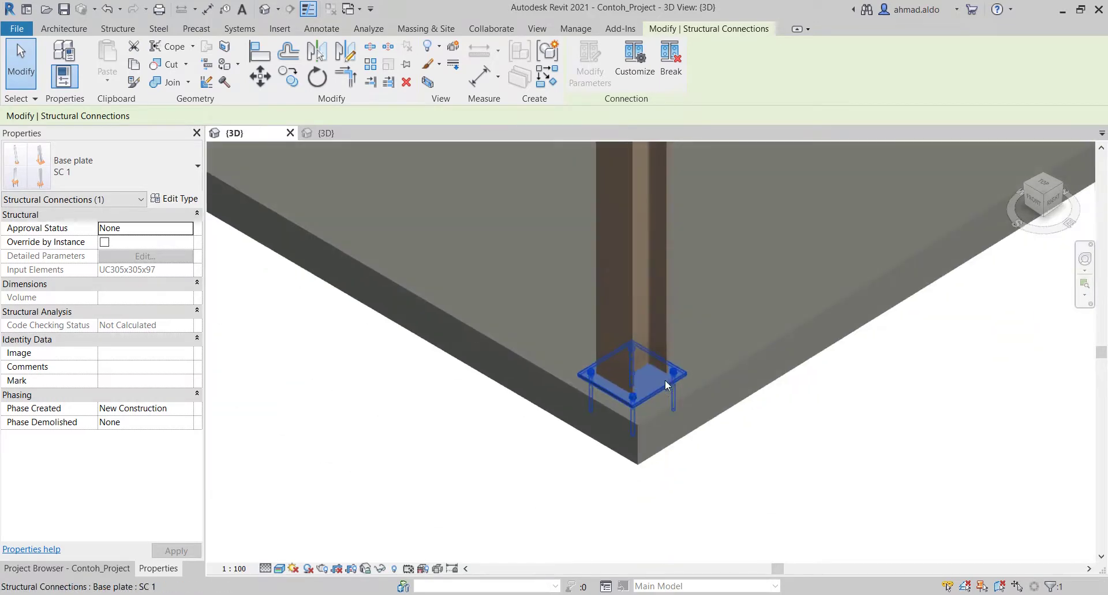
scroll(665, 380, down, 3)
scroll(750, 381, down, 1)
key(Escape)
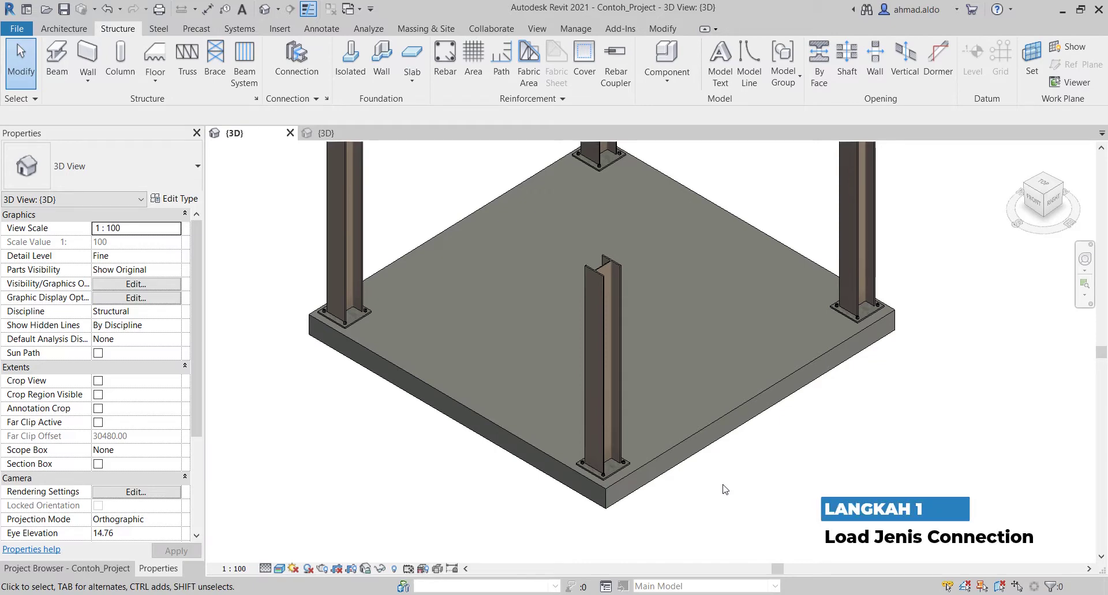
Switch to Project2's 3D view of the bare concrete slab and pan it slightly right.
scroll(523, 331, down, 2)
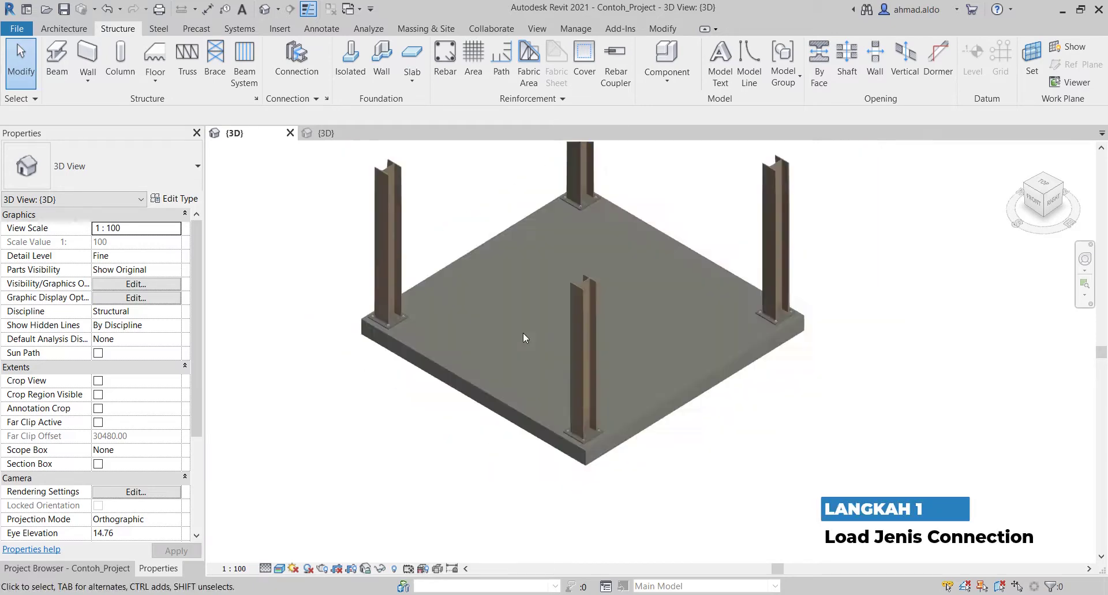
click(349, 134)
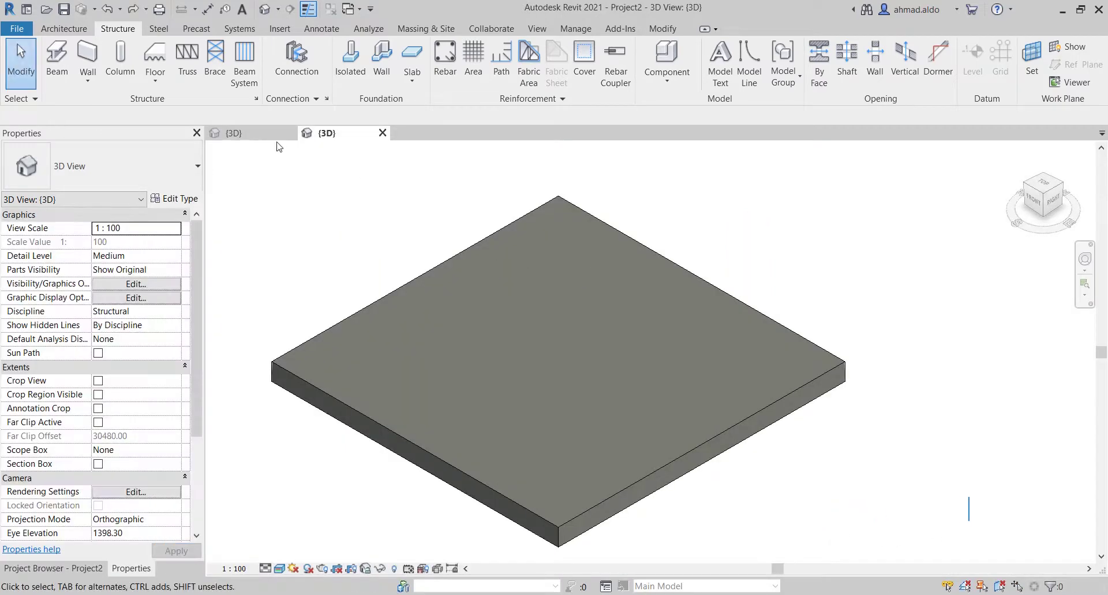
middle_drag(503, 248, 546, 243)
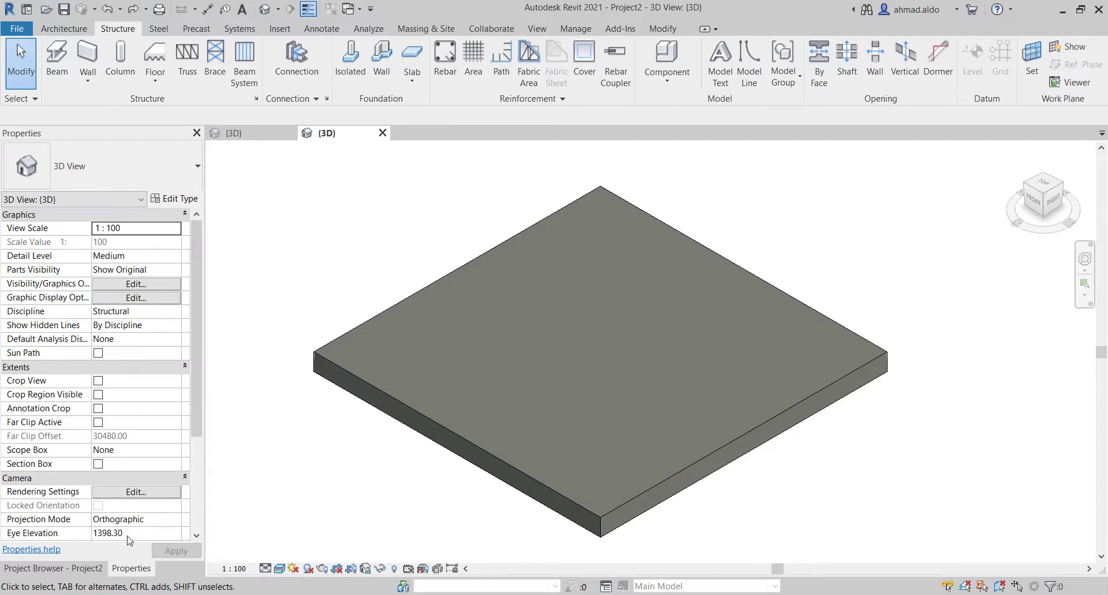
Open the Level 1 structural plan from the Project Browser and close Level 1 - Analytical.
click(92, 568)
click(64, 184)
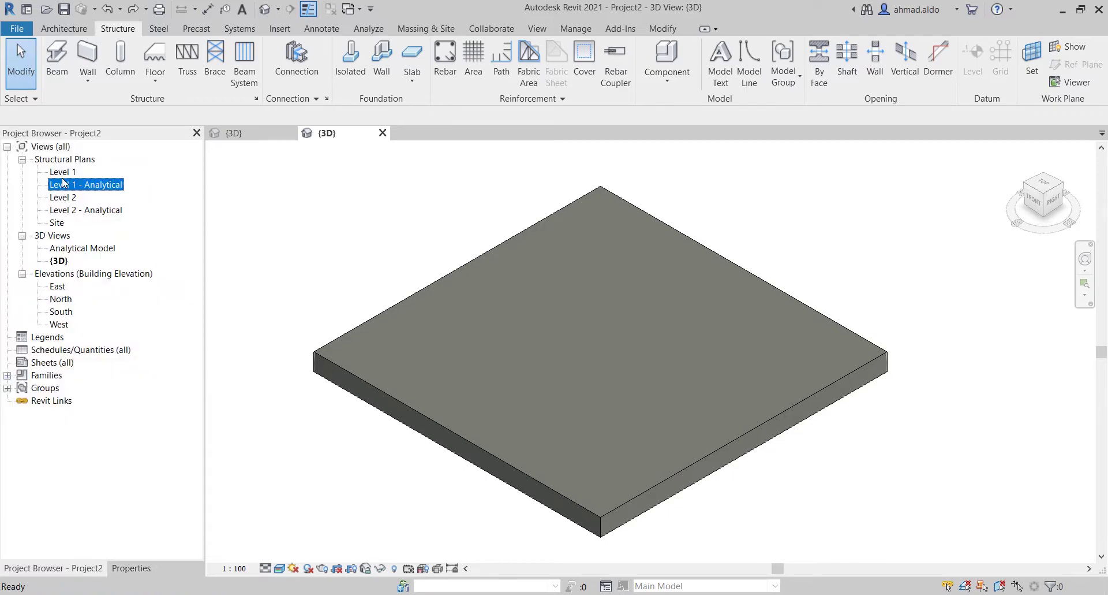
double_click(63, 183)
double_click(62, 171)
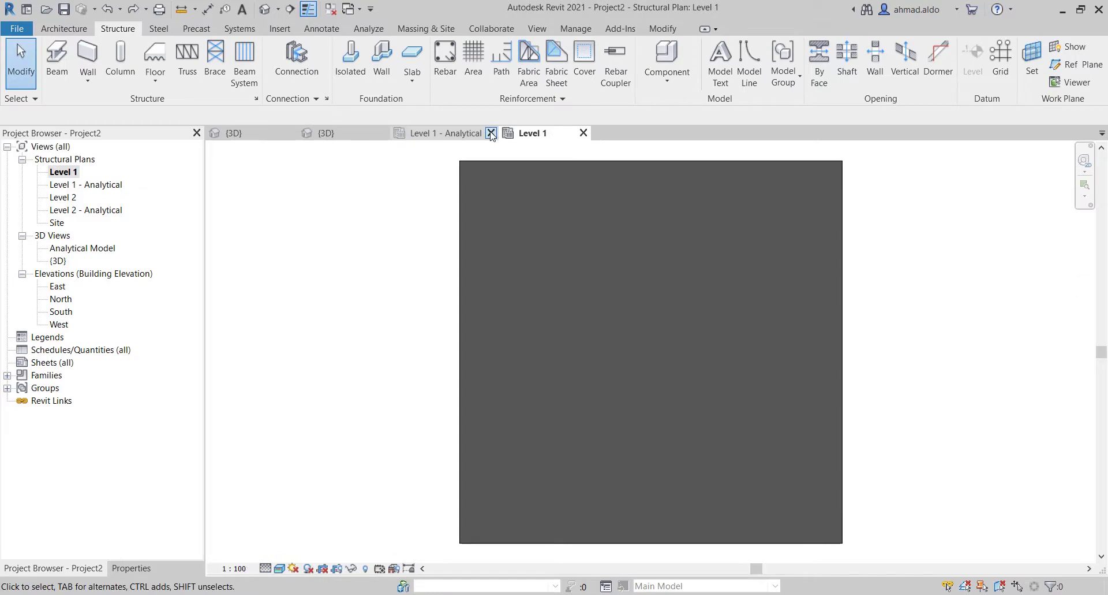
click(491, 134)
Place two UC305x305x97 columns at the slab's top-left and bottom-left corners.
click(128, 75)
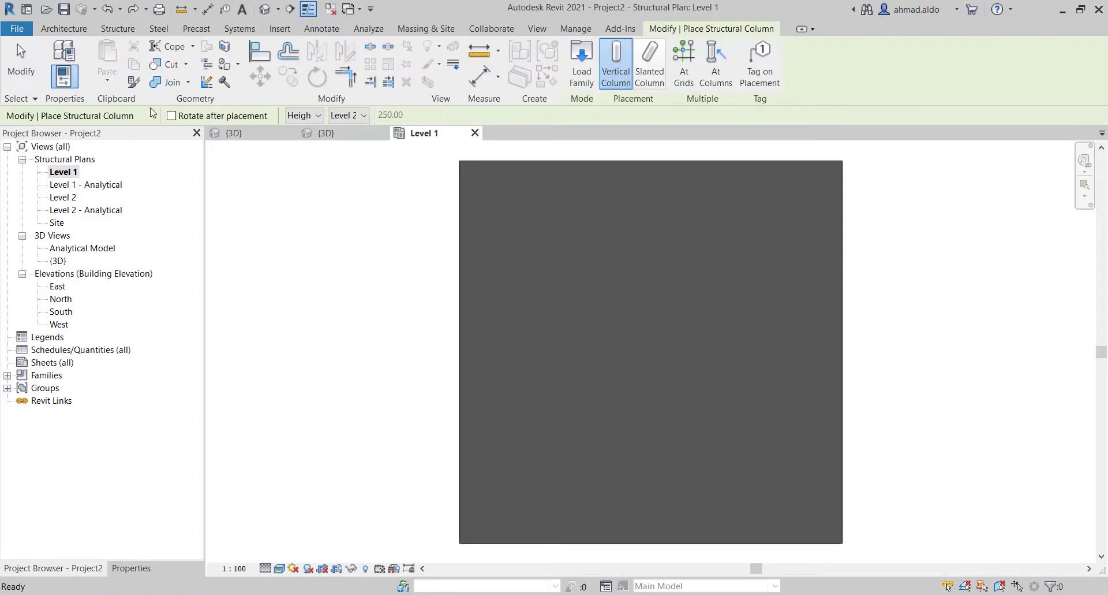
click(141, 568)
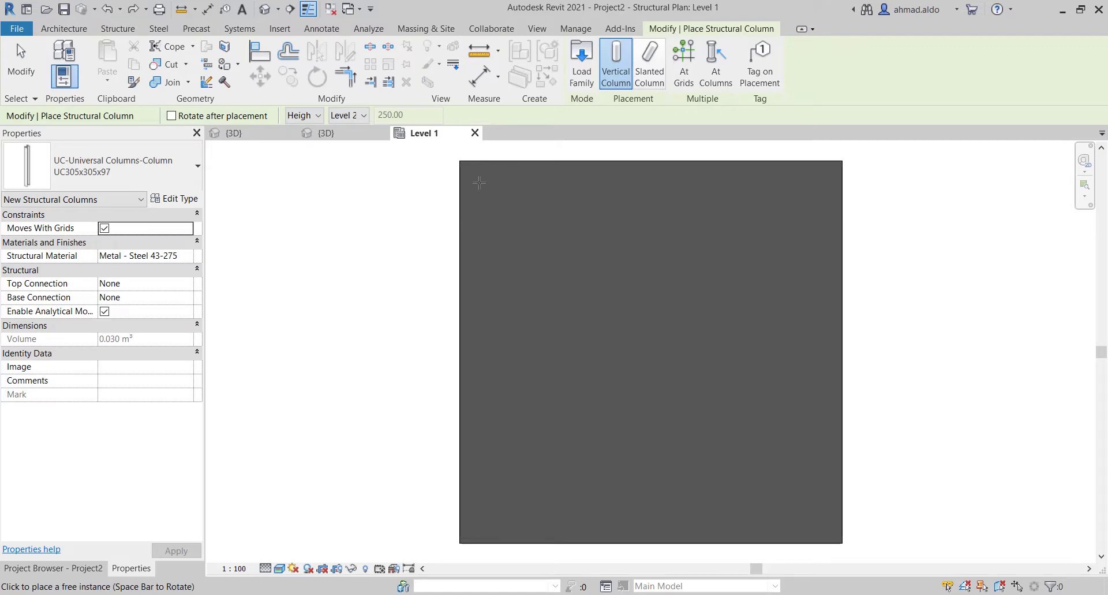
click(479, 182)
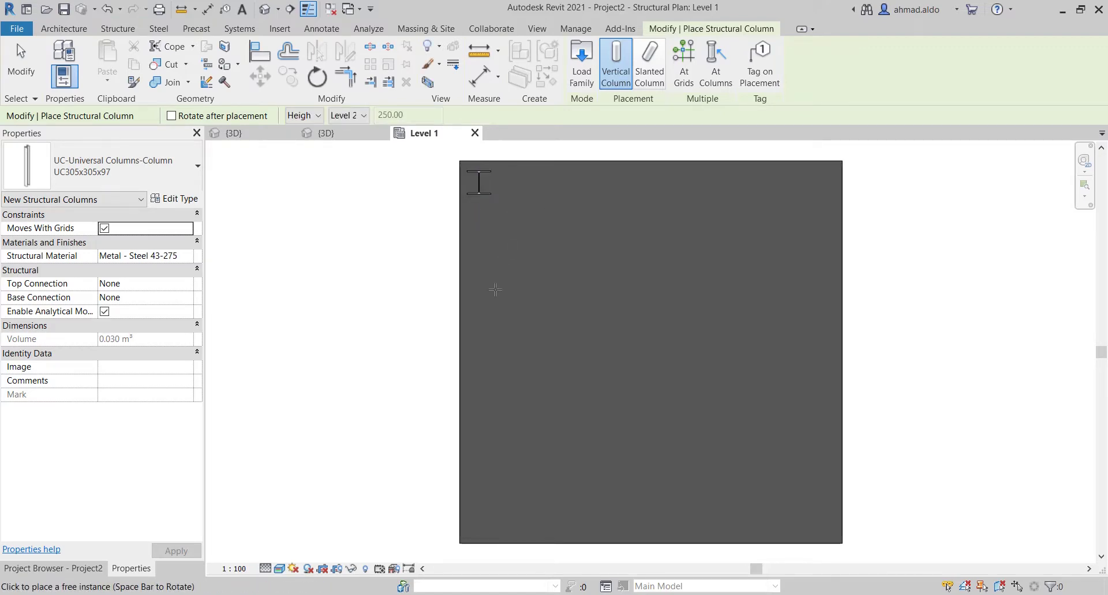
click(480, 517)
key(Escape)
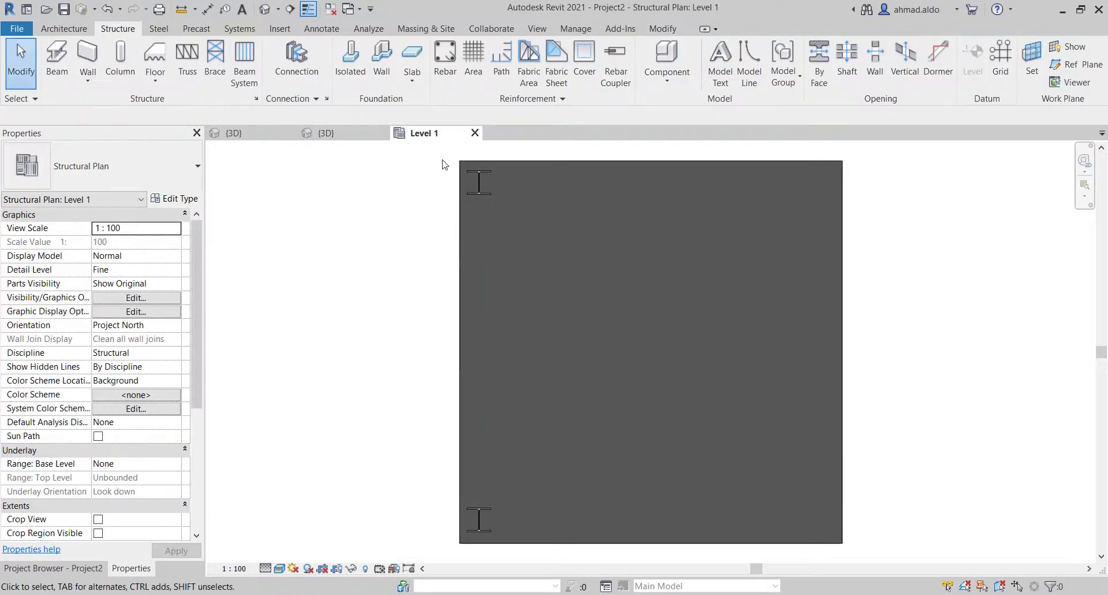
Copy both left-edge columns to the slab's right edge and recentre the plan.
drag(440, 151, 568, 555)
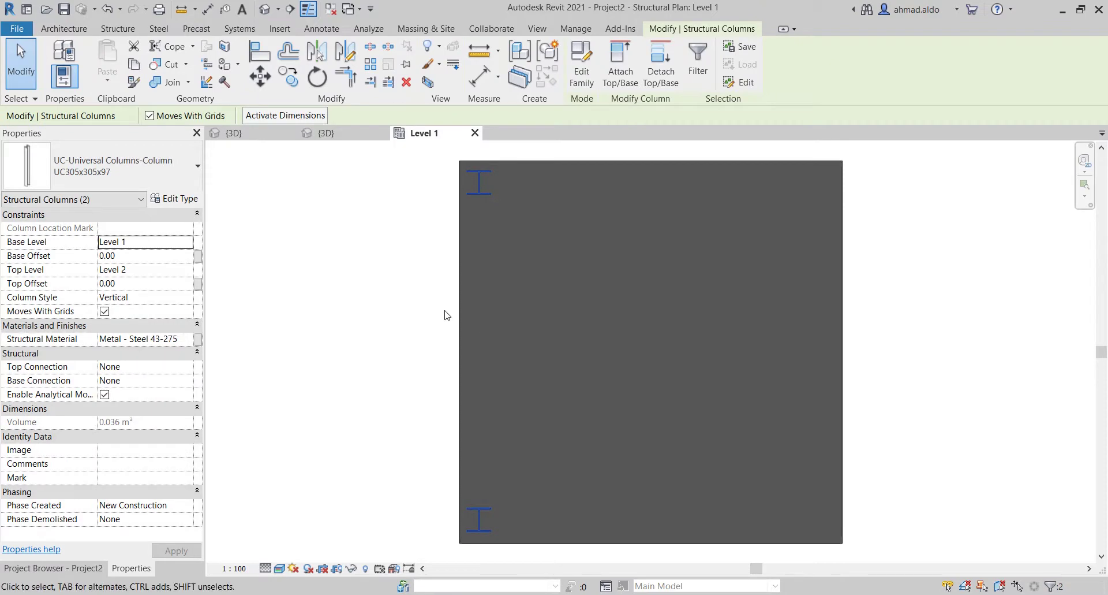
click(298, 81)
click(444, 149)
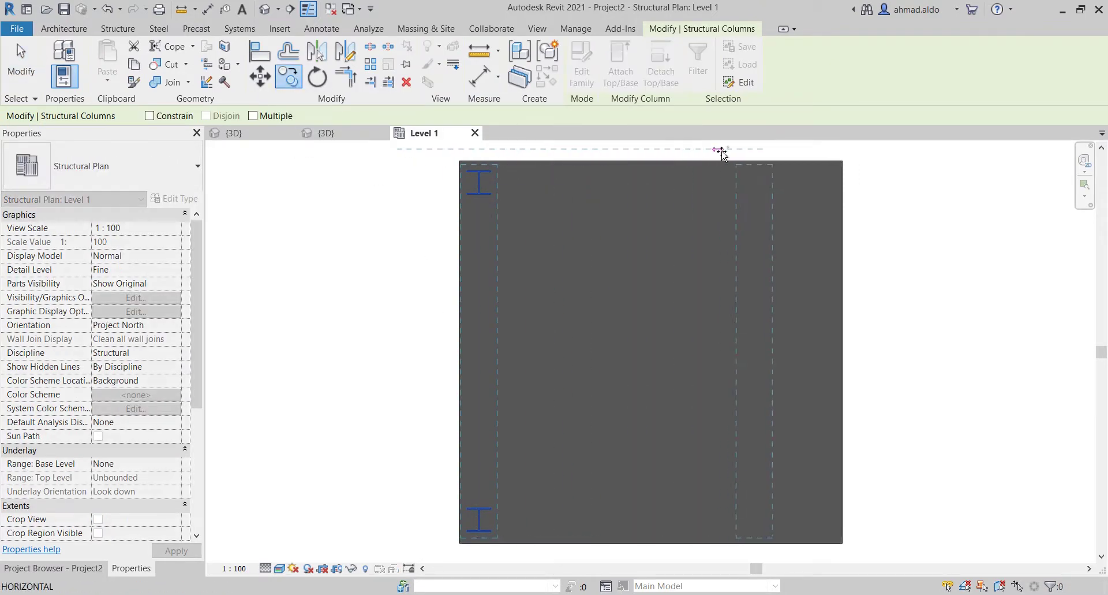
click(776, 149)
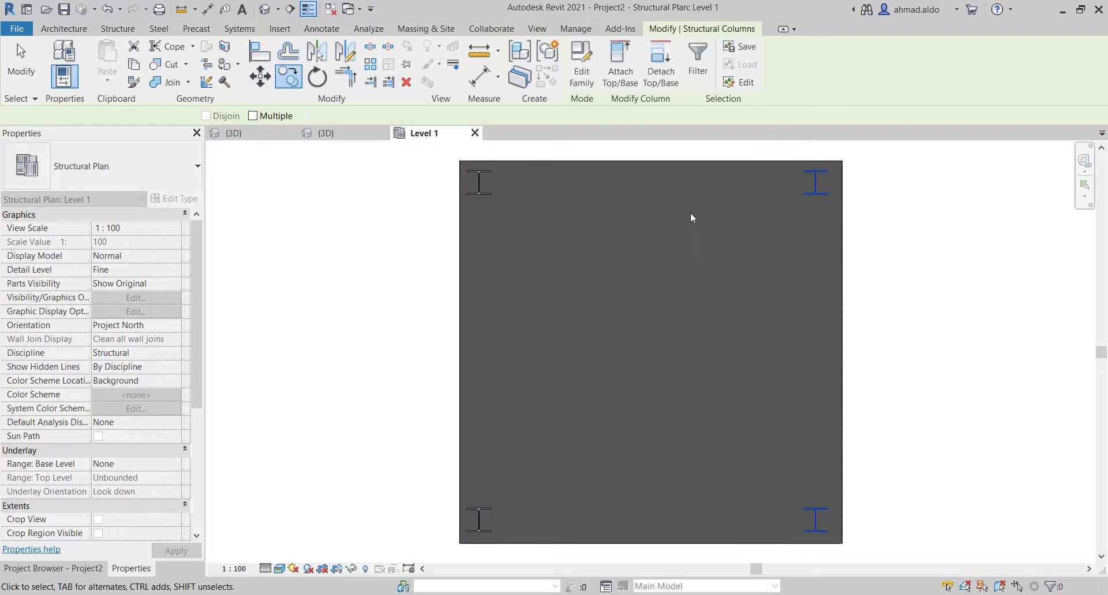
scroll(628, 254, down, 2)
click(629, 250)
middle_drag(635, 236, 554, 196)
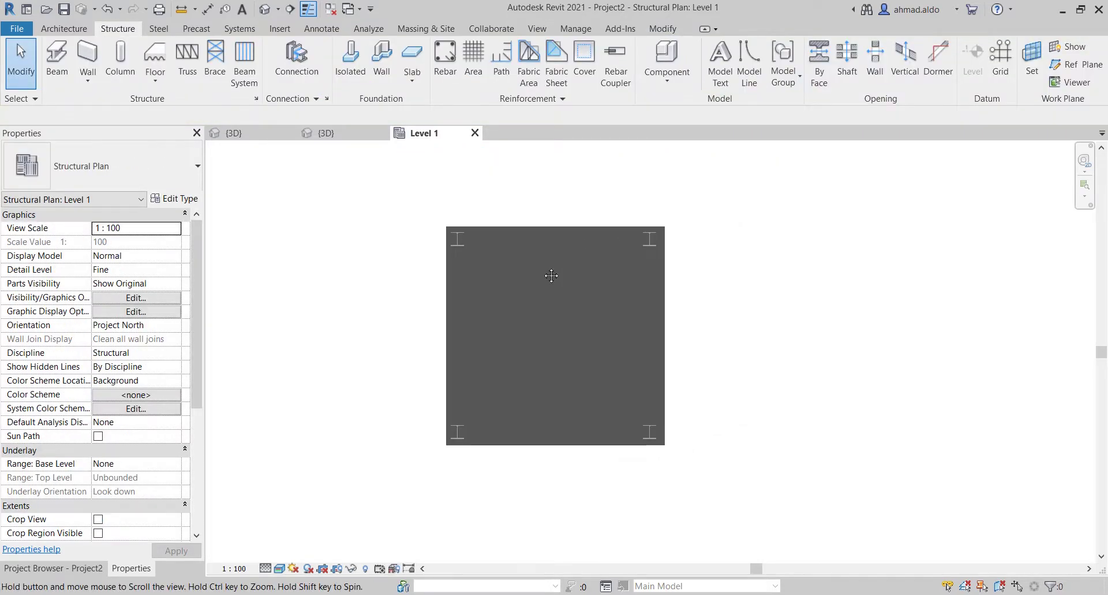
scroll(431, 238, up, 1)
Return to the 3D view and briefly check the Structural Connection Settings.
click(351, 134)
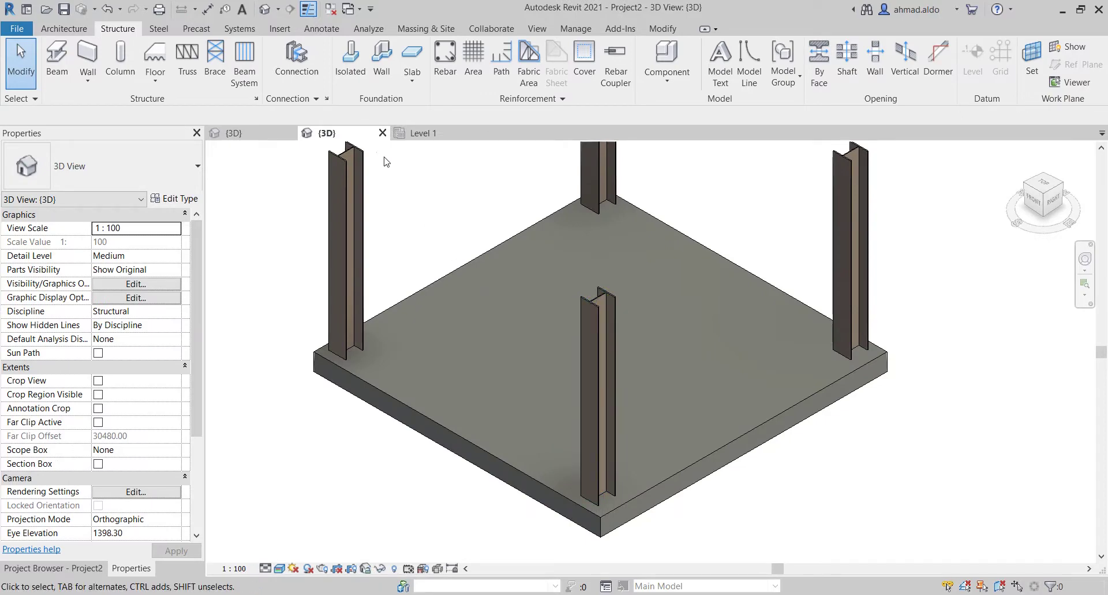
click(327, 100)
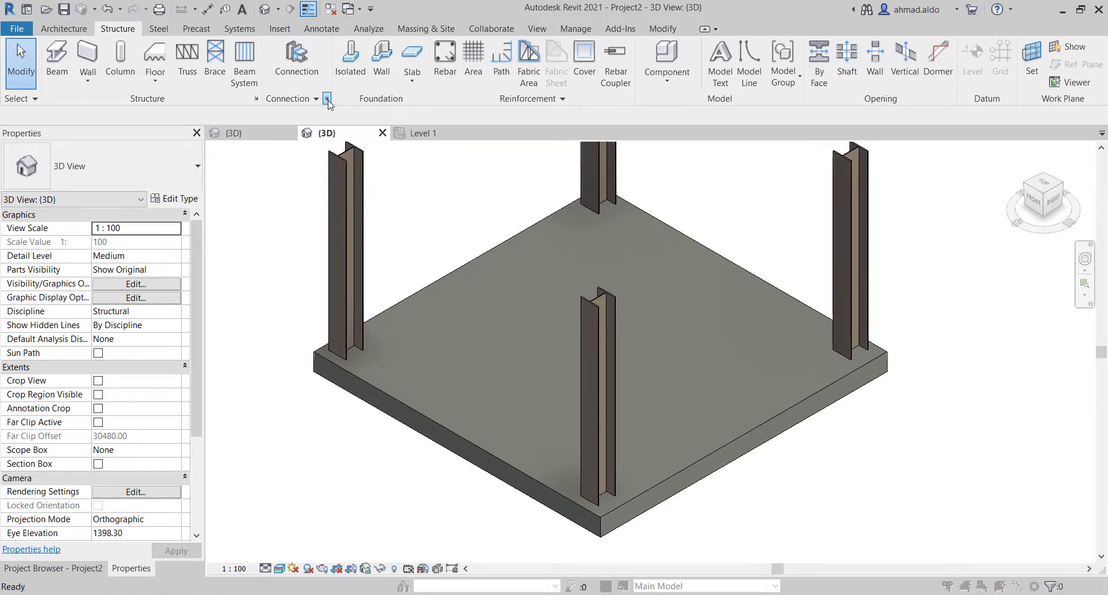
key(Escape)
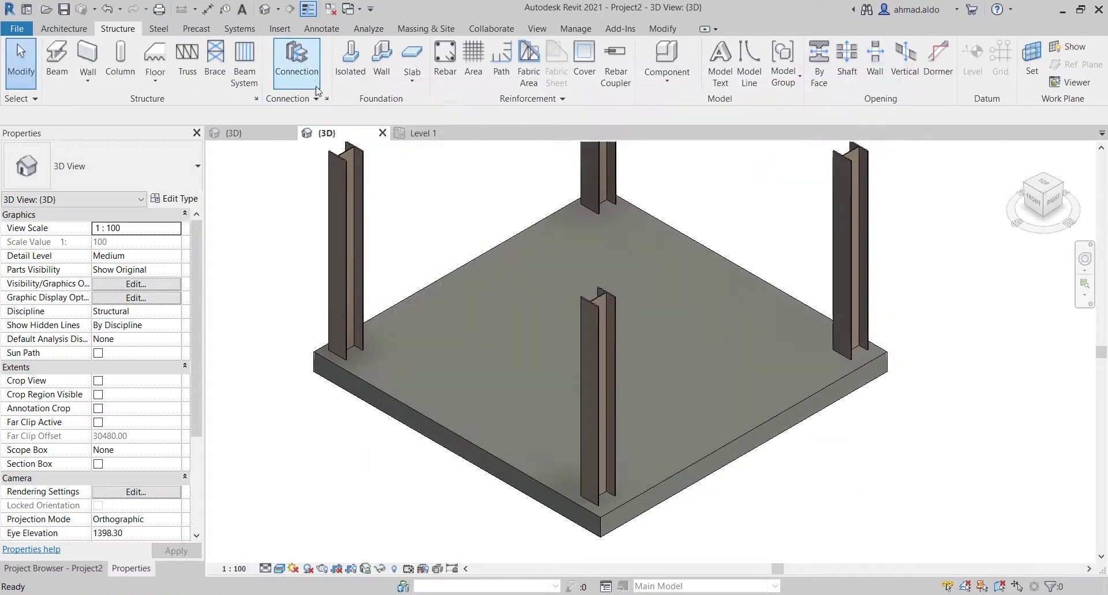
Start a structural connection, see only Generic Connection in the type list, and cancel.
click(304, 72)
click(156, 168)
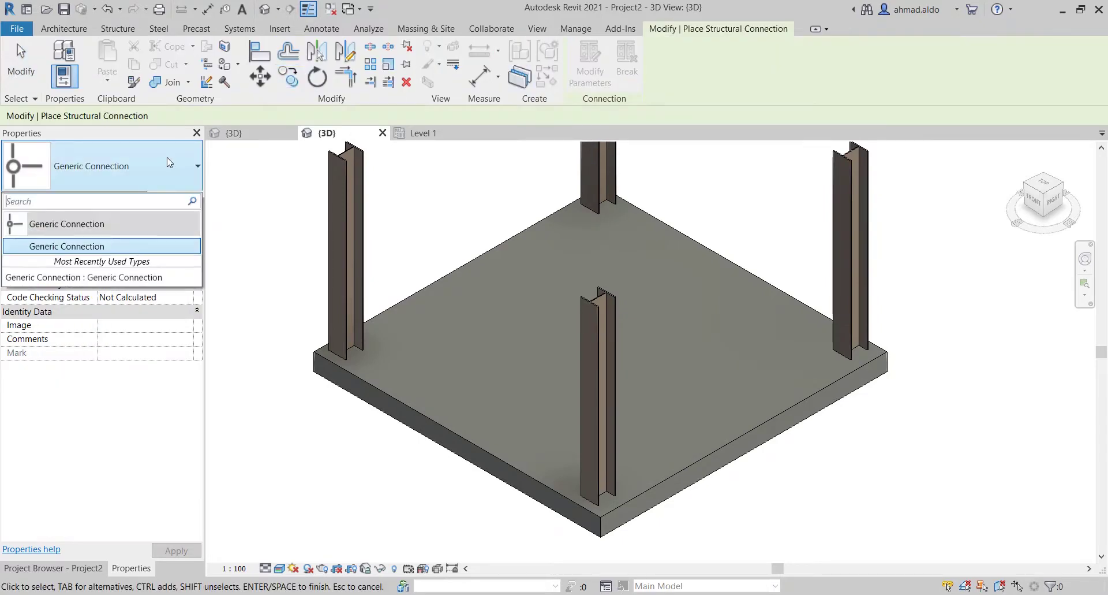
click(154, 167)
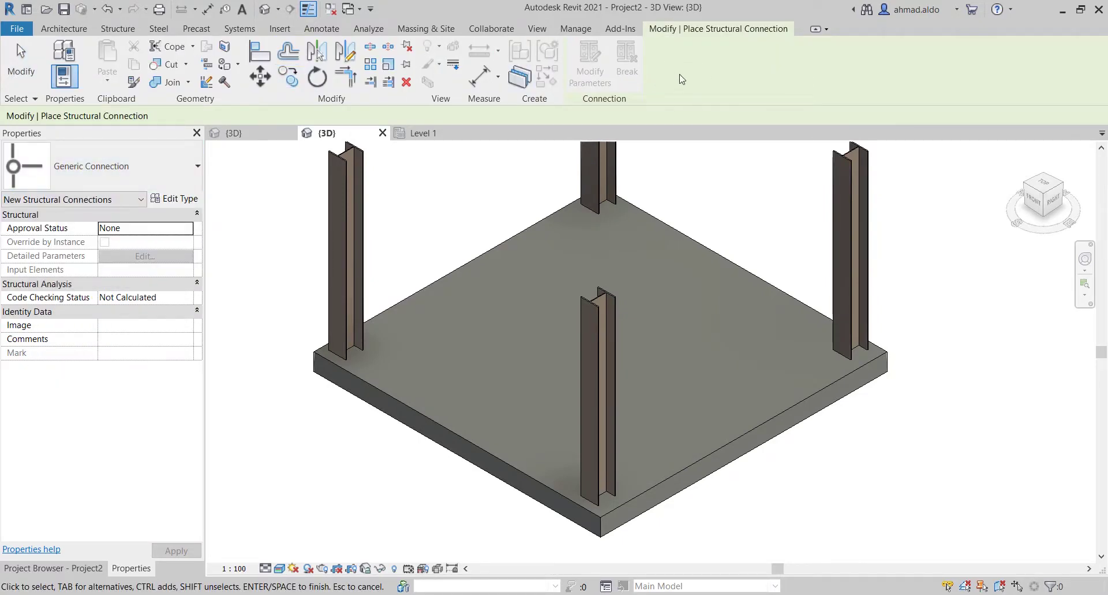
key(Escape)
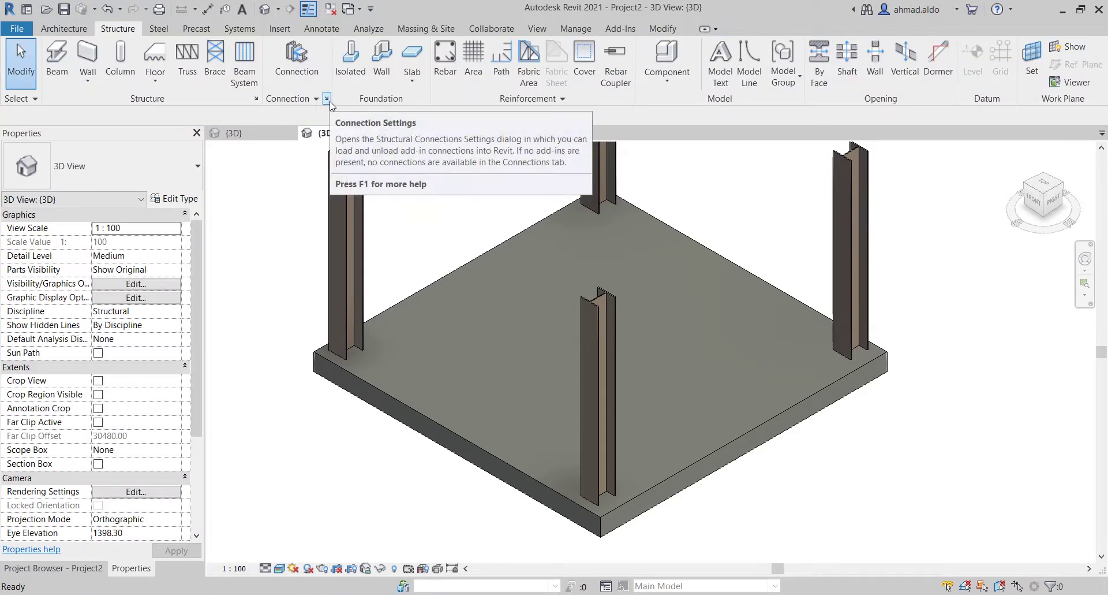
Filter Structural Connection Settings to the Plates at beam connection group.
click(332, 103)
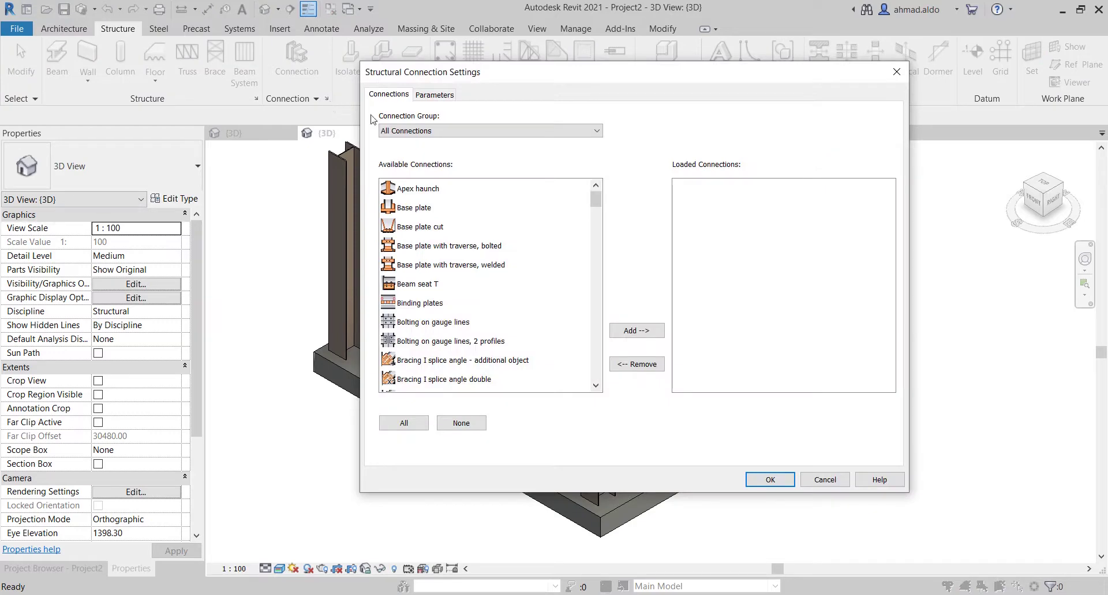
click(471, 132)
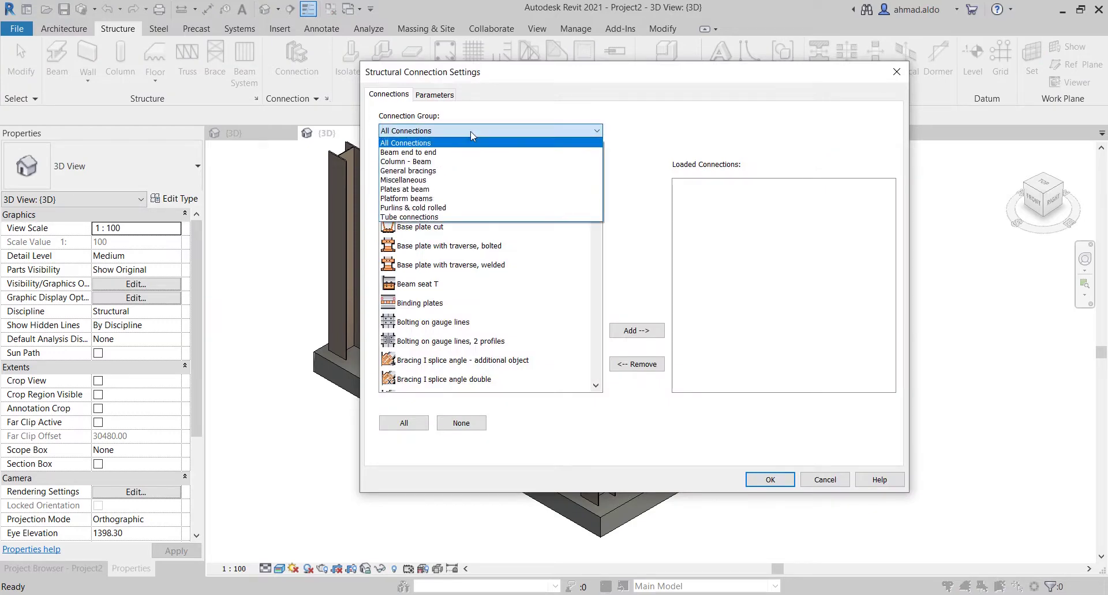
click(485, 134)
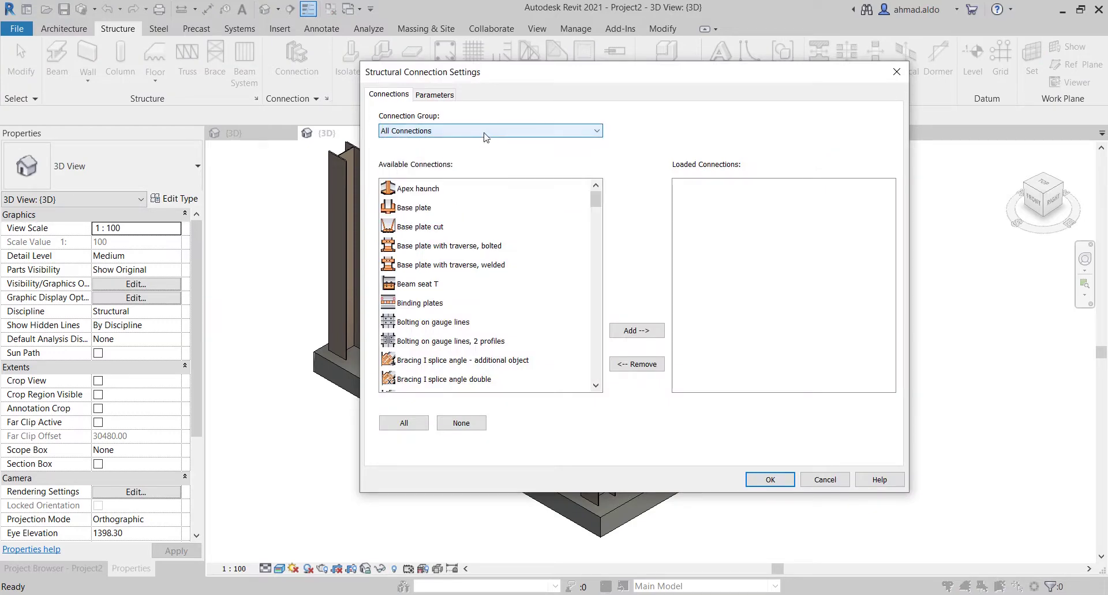
drag(597, 198, 610, 362)
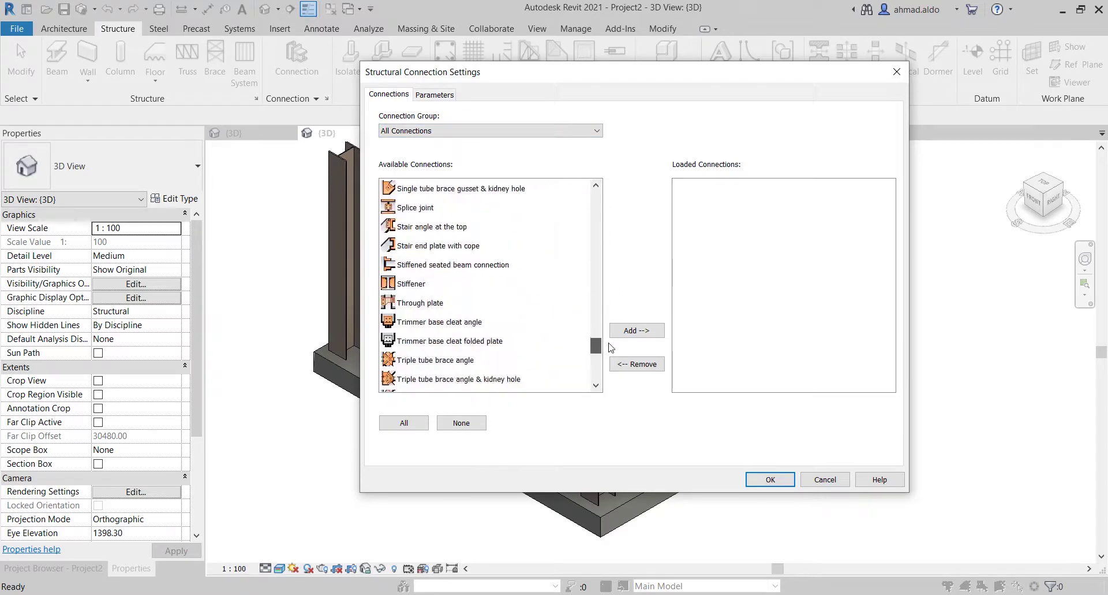
click(470, 134)
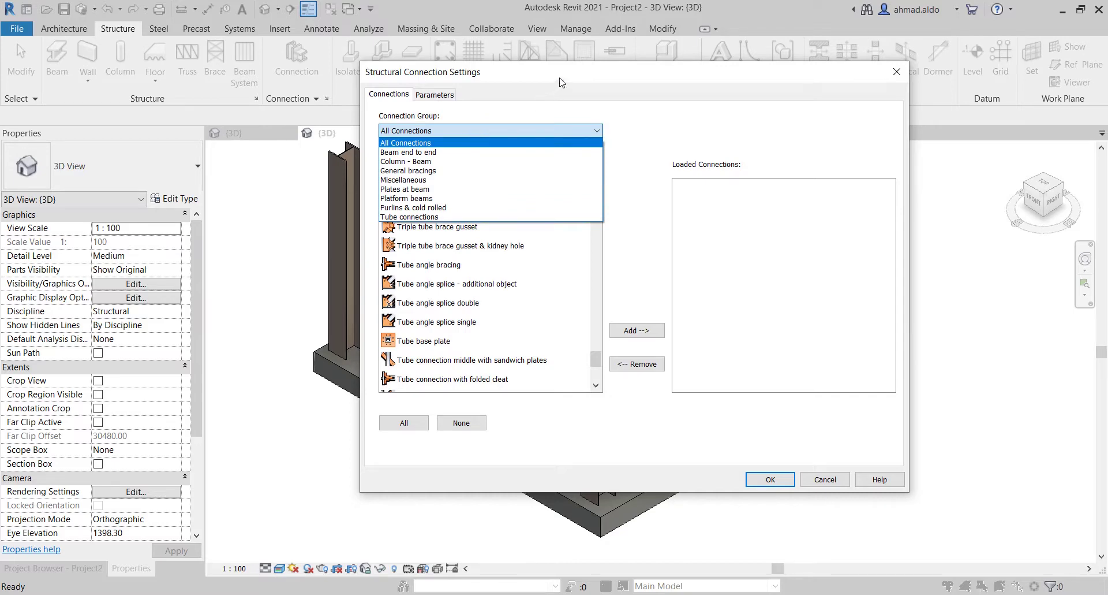
click(437, 190)
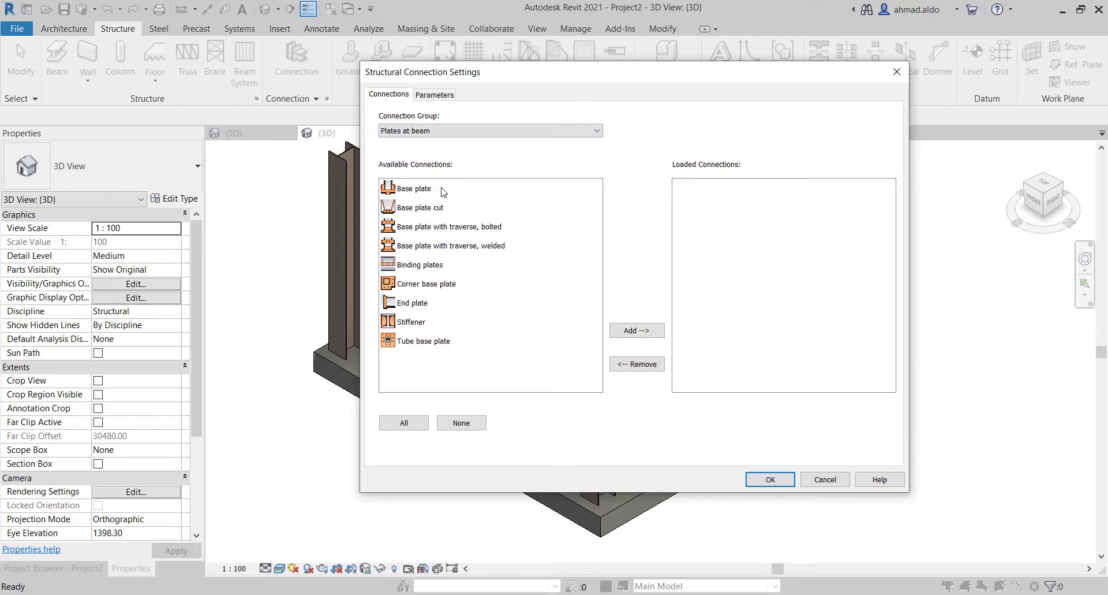
drag(530, 72, 705, 51)
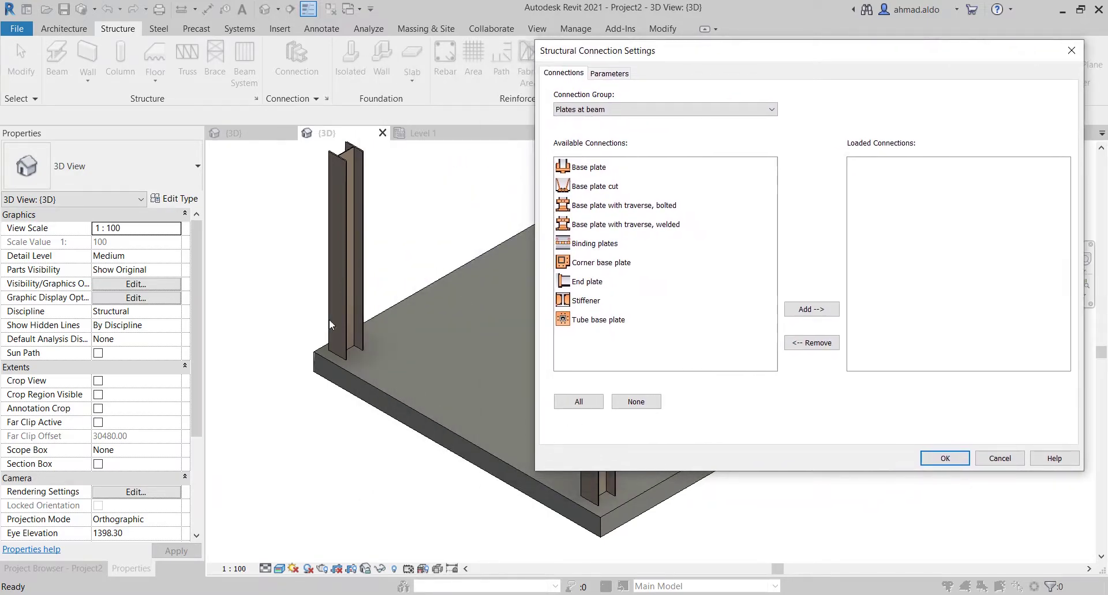
Load all nine connections from Base plate to Tube base plate, then start a connection.
click(611, 171)
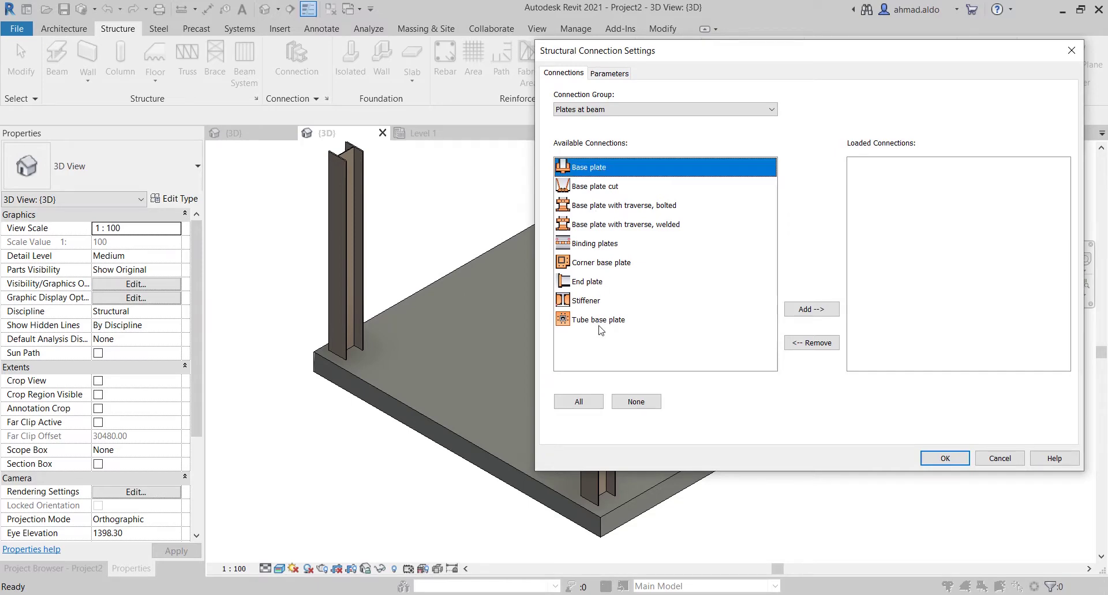
shift+click(607, 327)
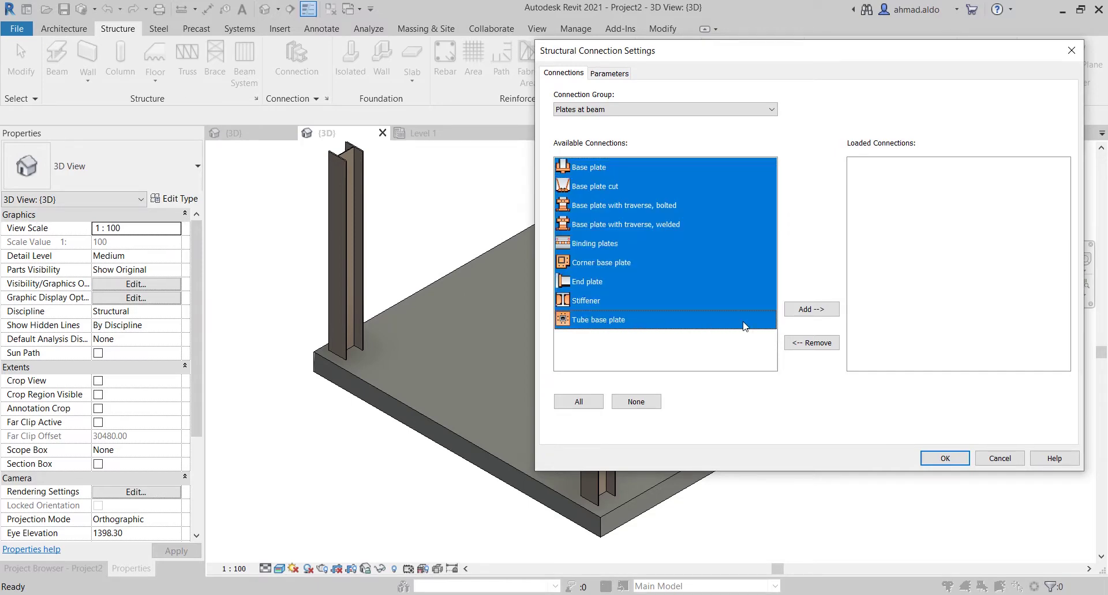
click(818, 314)
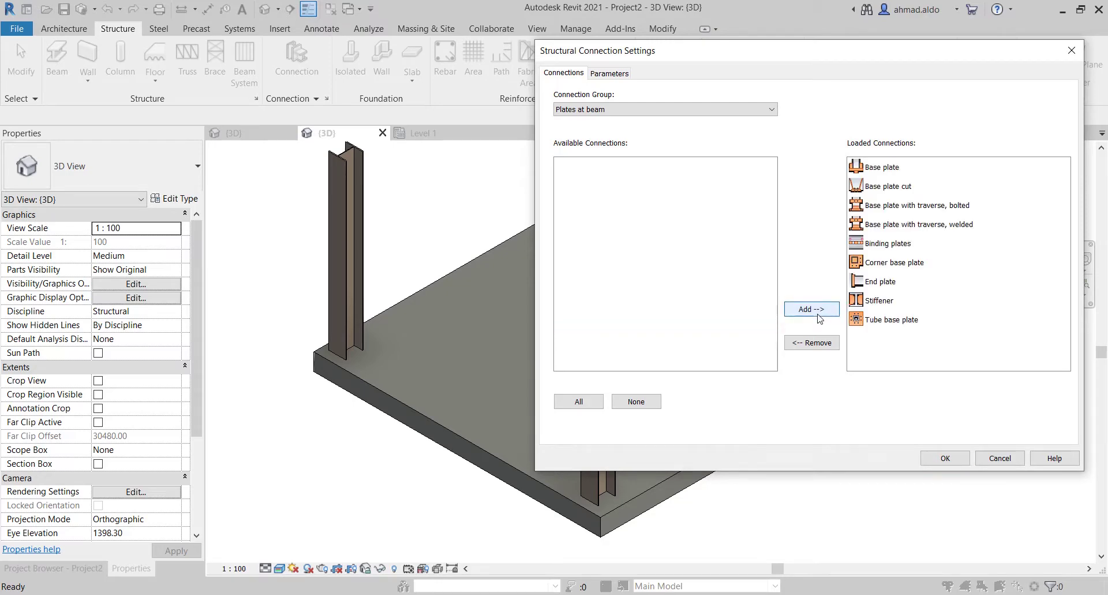
click(954, 461)
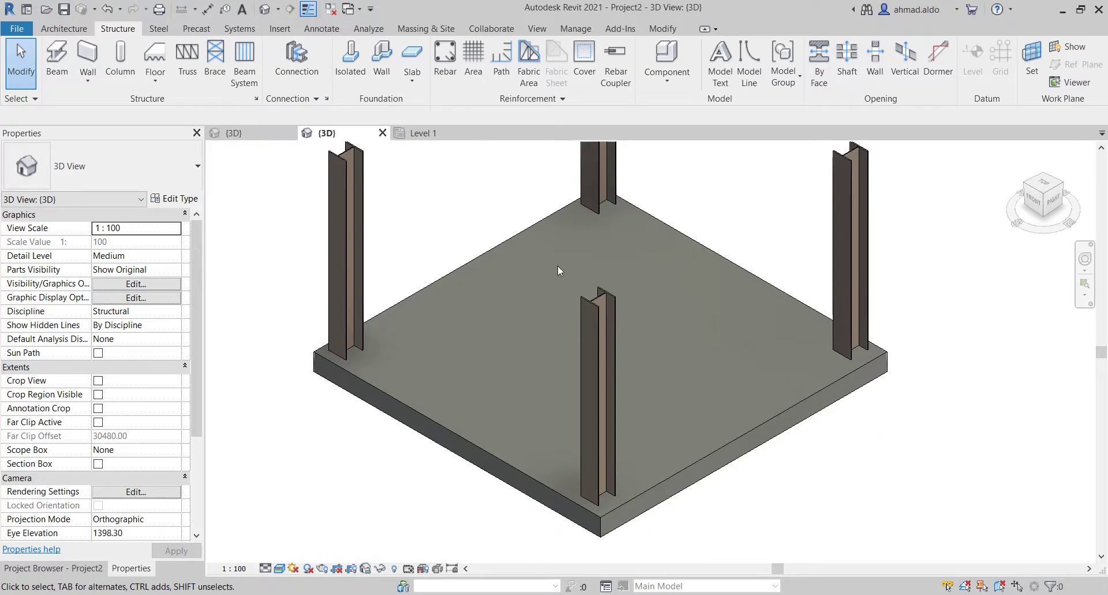
click(302, 72)
click(121, 173)
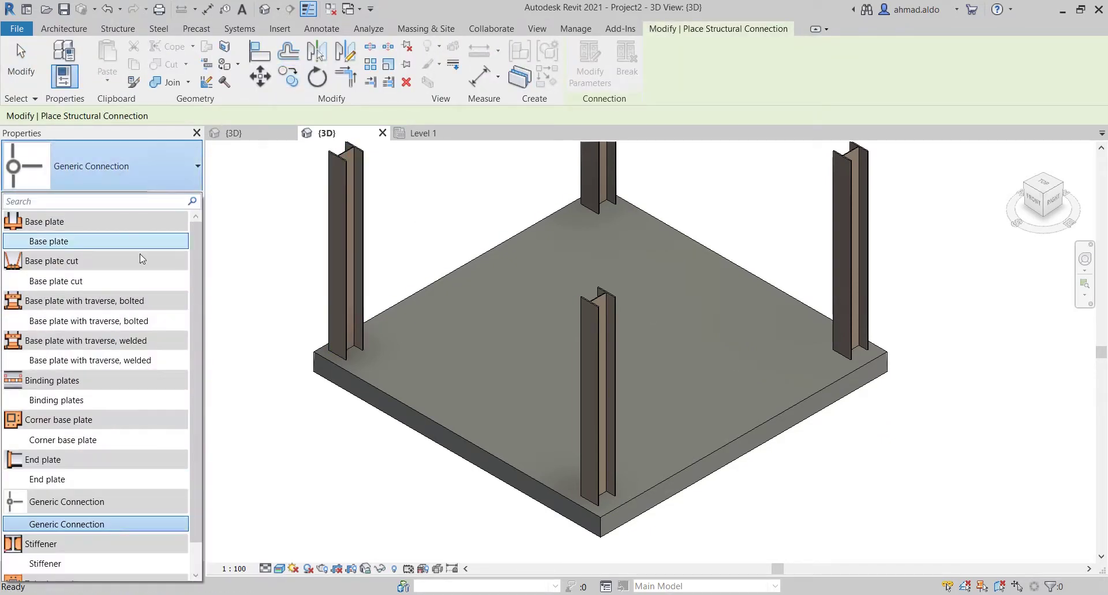
Scroll the connection type list to find Base plate under the Base plate family.
scroll(133, 281, down, 1)
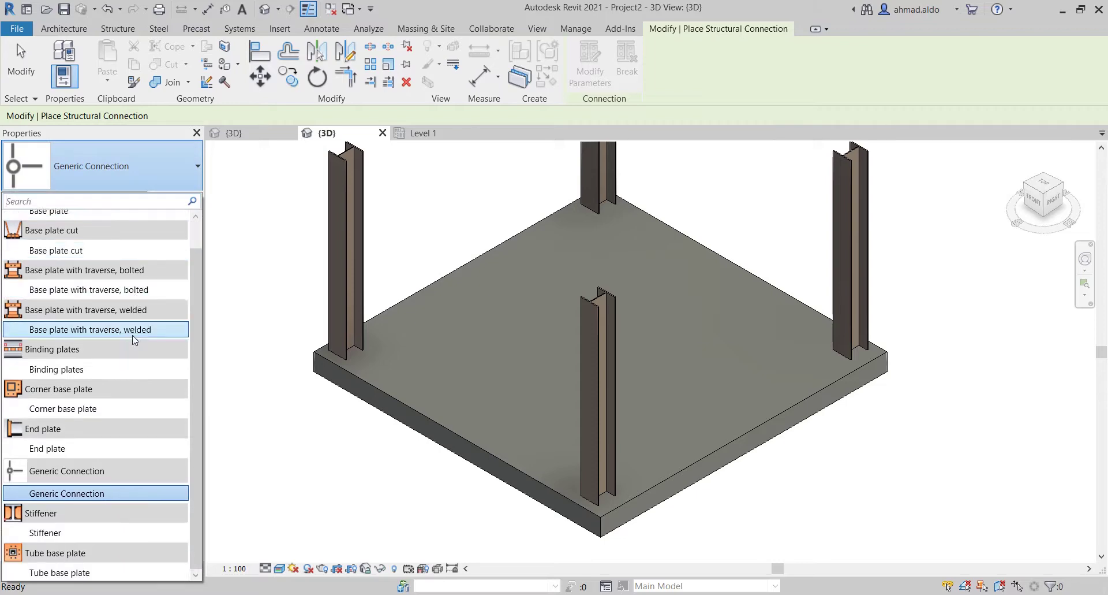
scroll(126, 284, up, 1)
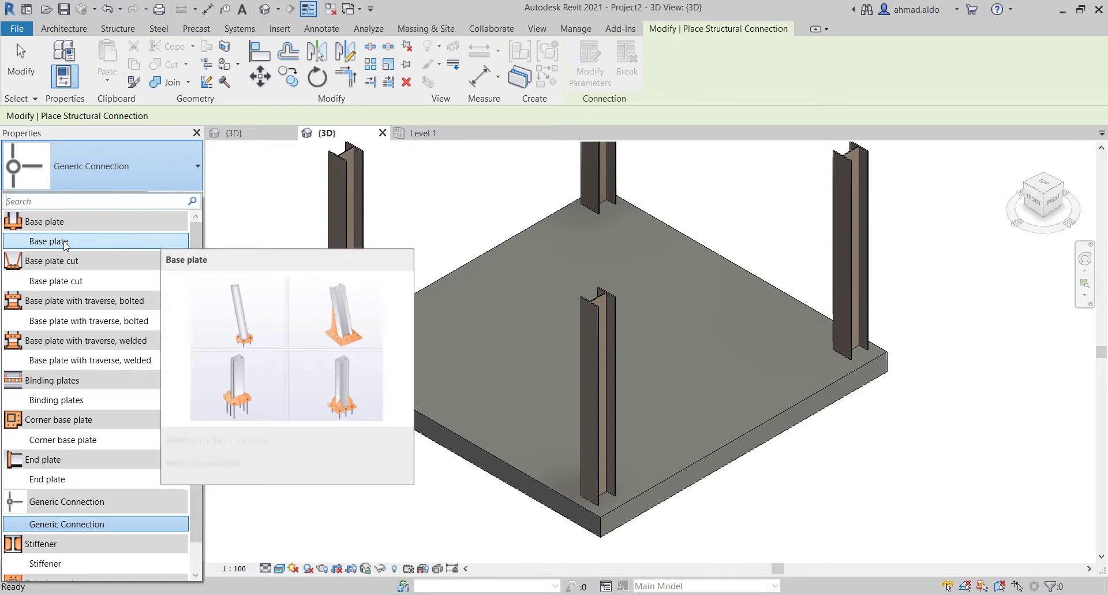
Place a Base plate connection on the front column.
click(115, 240)
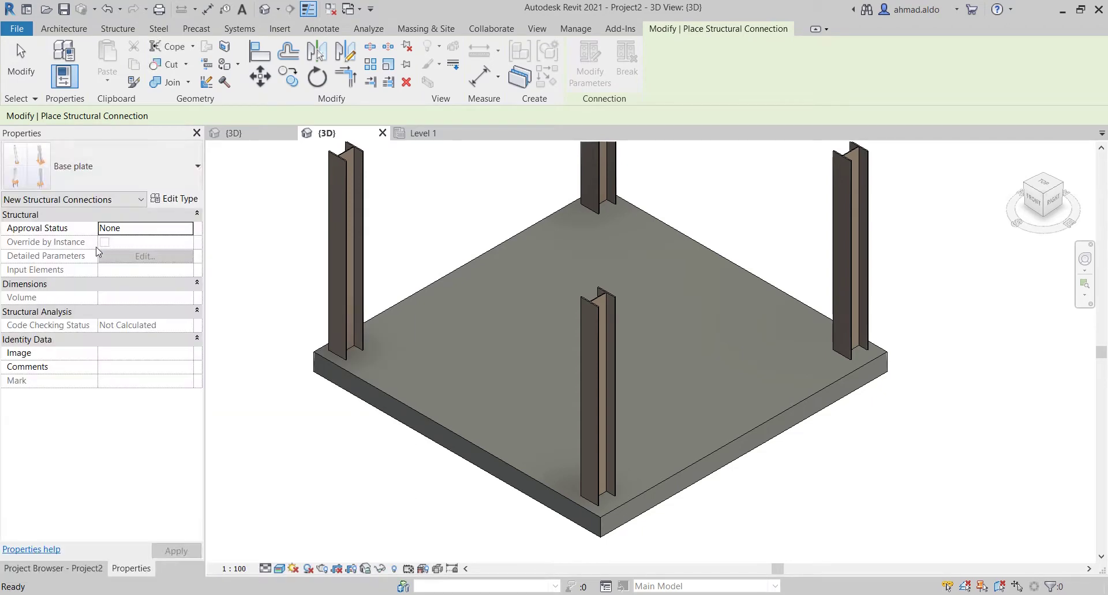
click(598, 490)
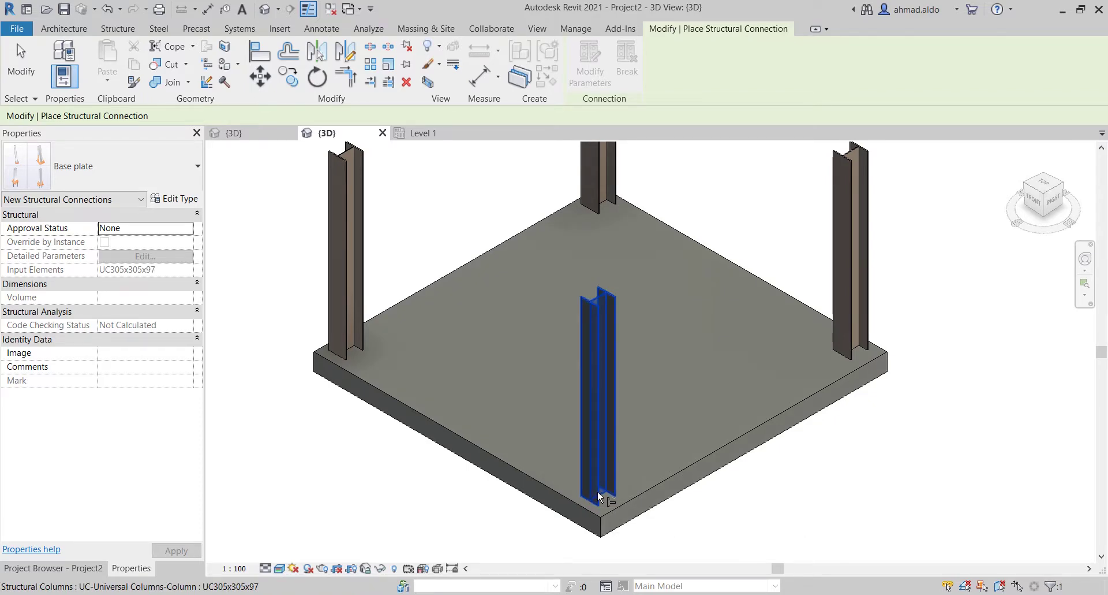
click(598, 490)
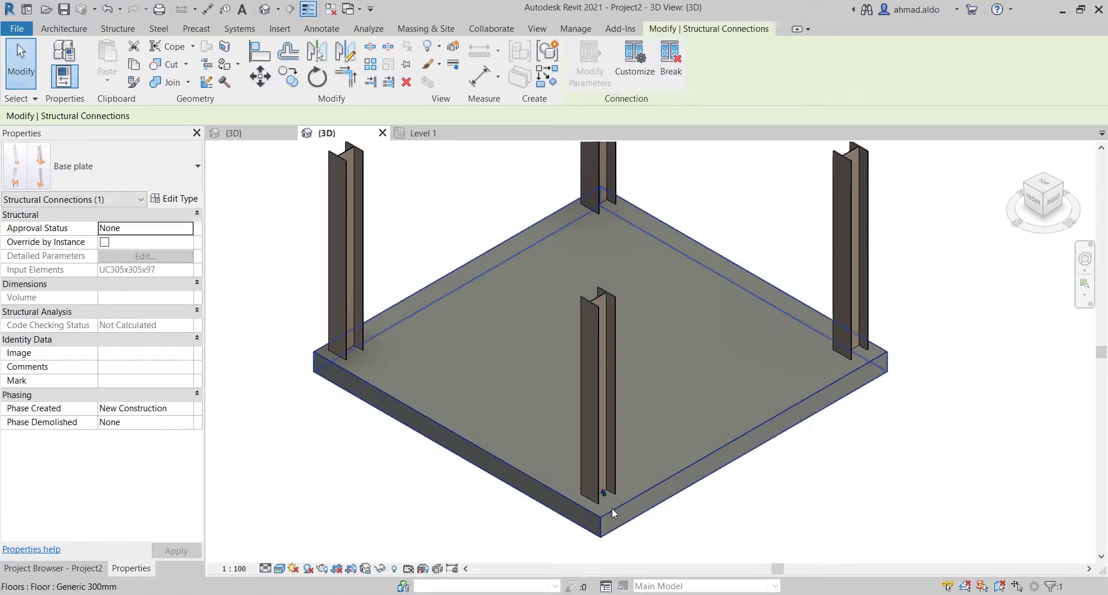
scroll(608, 508, up, 3)
scroll(598, 503, up, 2)
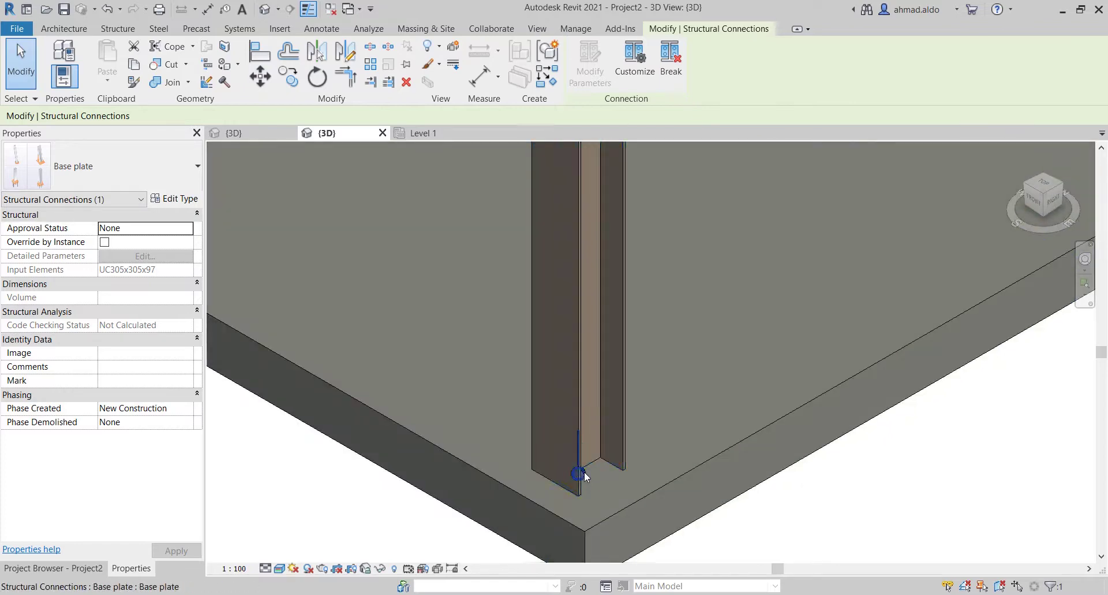
scroll(584, 462, down, 1)
scroll(585, 457, down, 2)
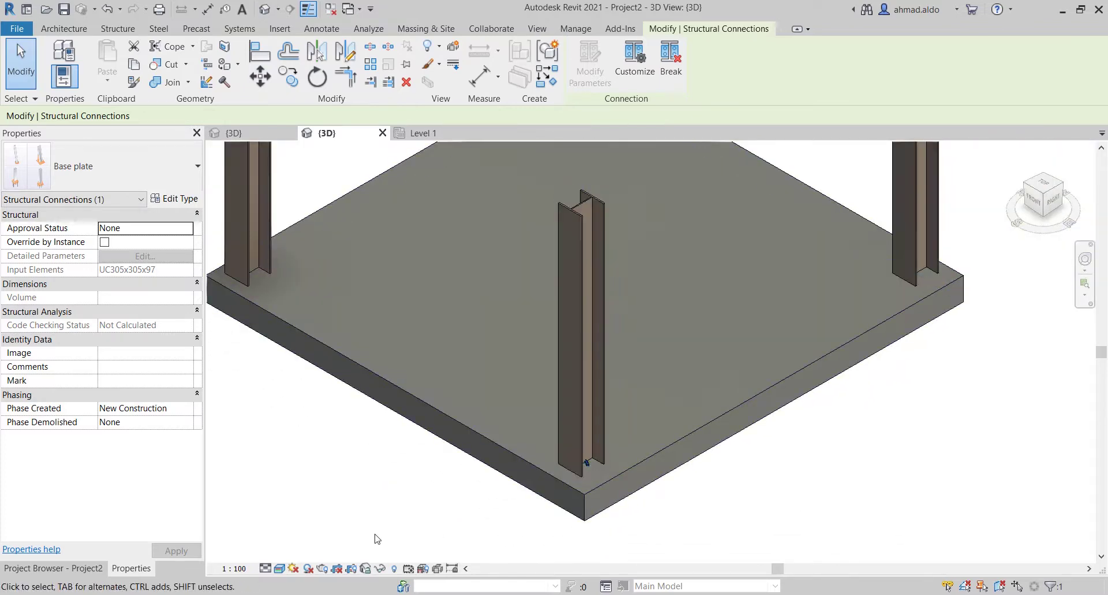
Set the 3D view's detail level to Fine and zoom to view the plate.
click(265, 569)
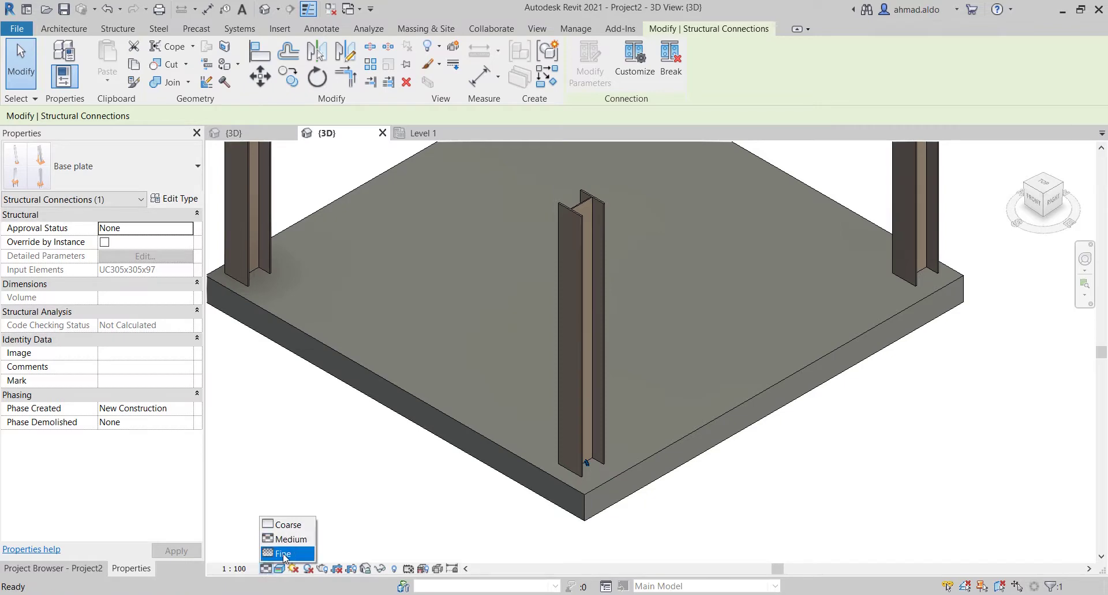
click(284, 554)
click(456, 520)
scroll(587, 496, up, 2)
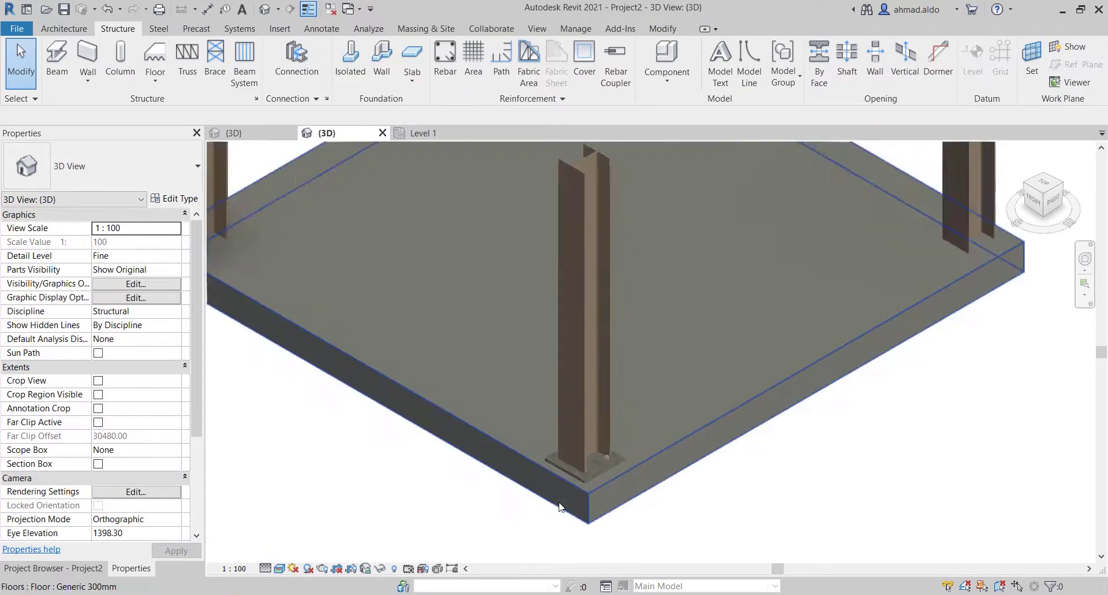
scroll(587, 497, up, 3)
scroll(562, 489, down, 2)
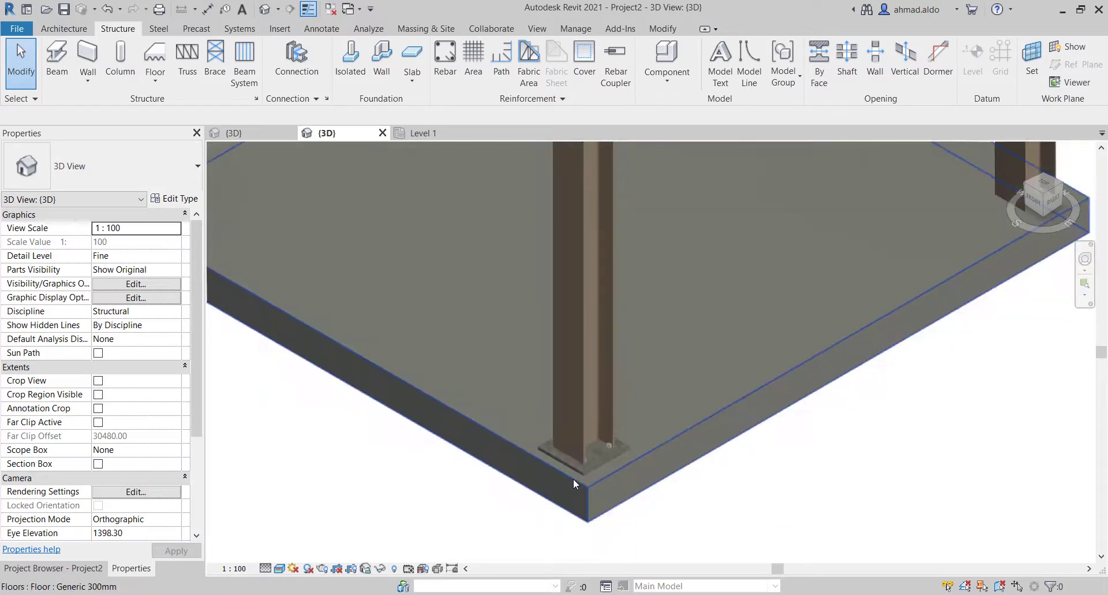
scroll(515, 434, down, 3)
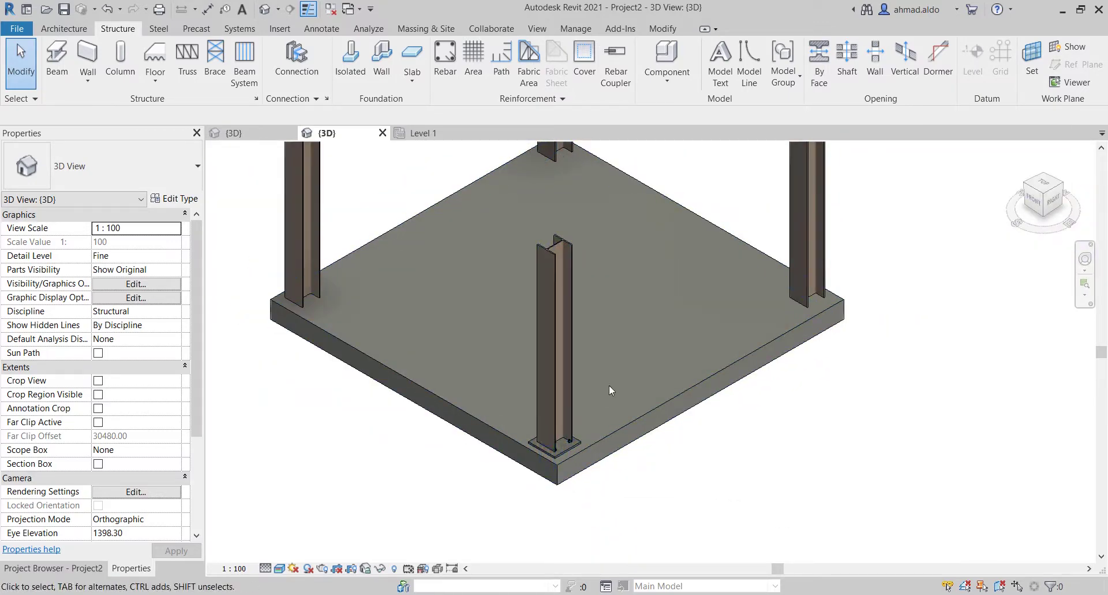
scroll(609, 385, down, 1)
scroll(604, 409, down, 1)
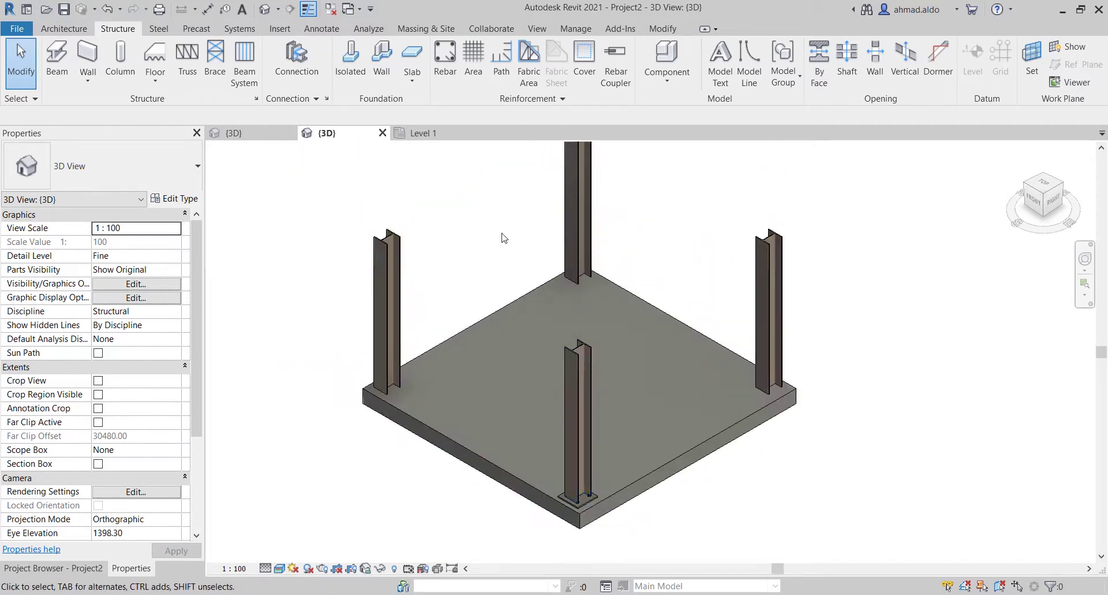
Propagate the front column's base plate connection to the other three columns.
click(384, 327)
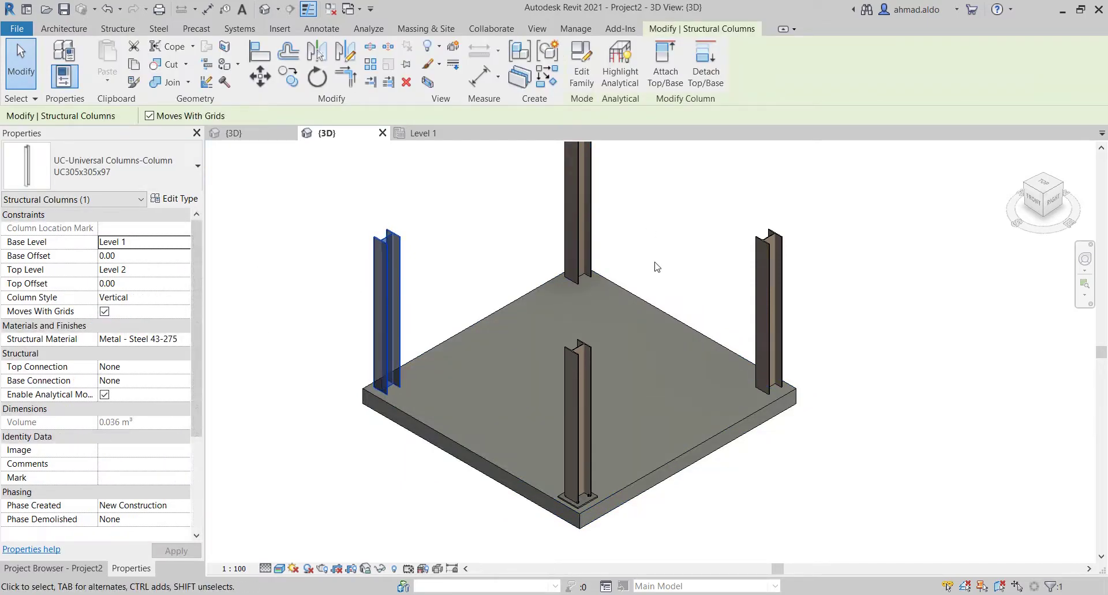
key(Escape)
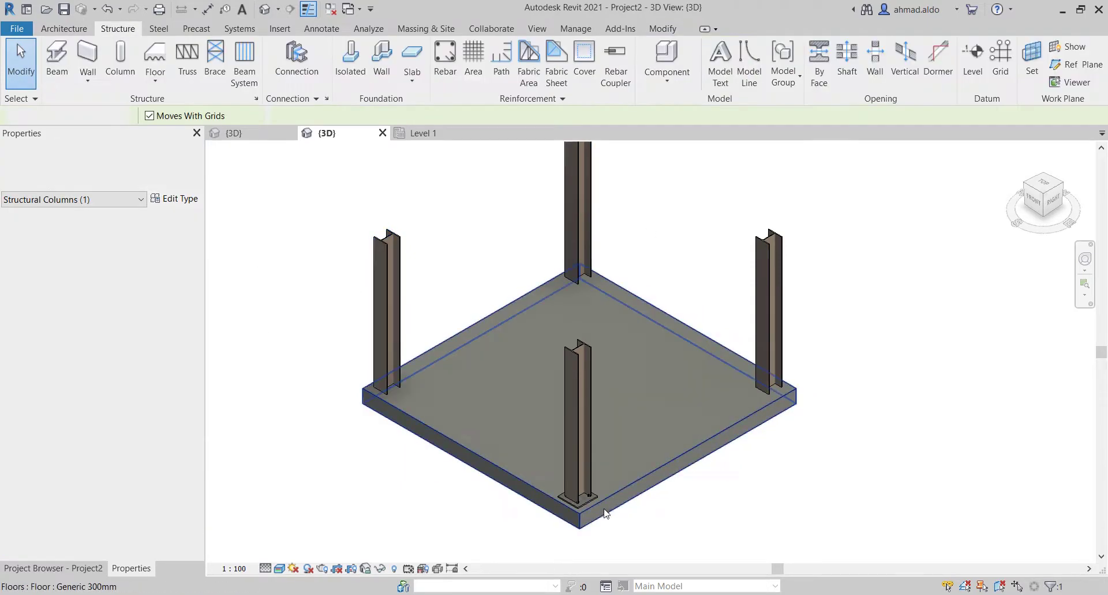
scroll(574, 510, up, 4)
scroll(576, 481, up, 3)
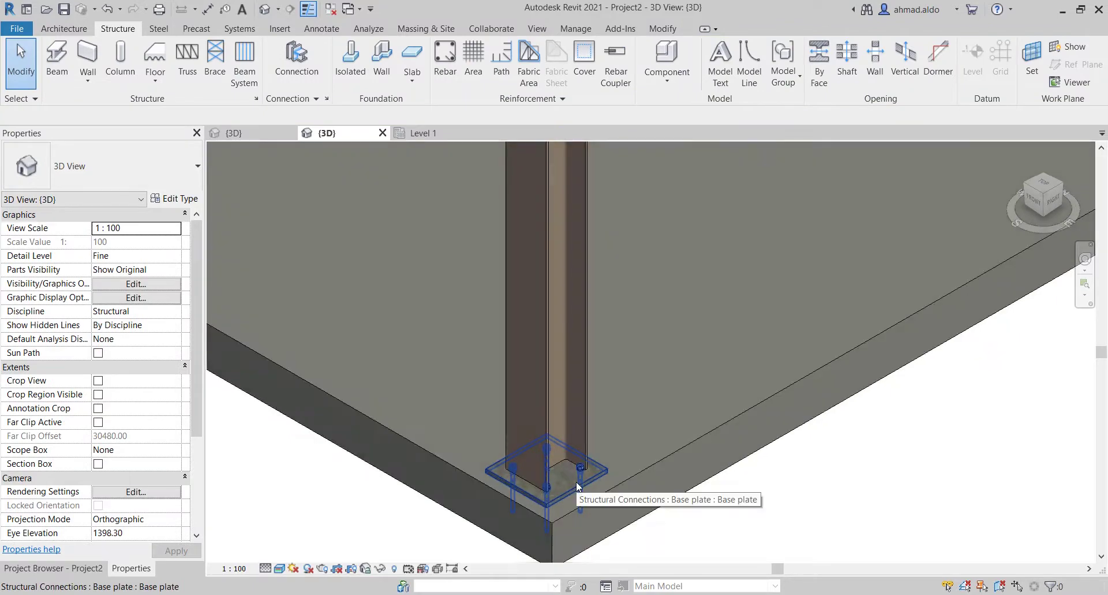
click(578, 486)
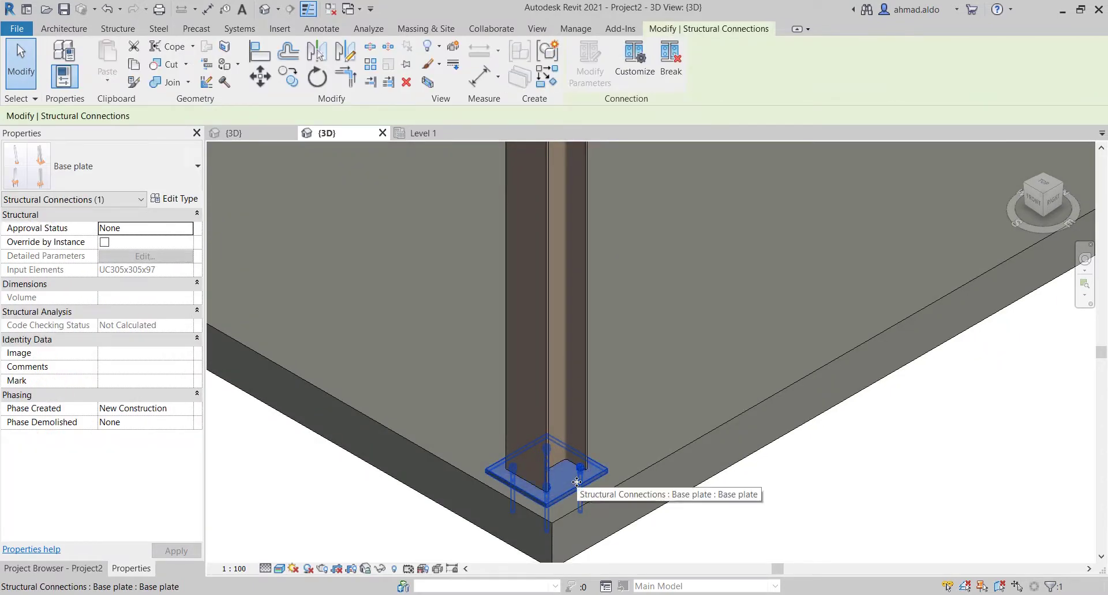
right_click(577, 482)
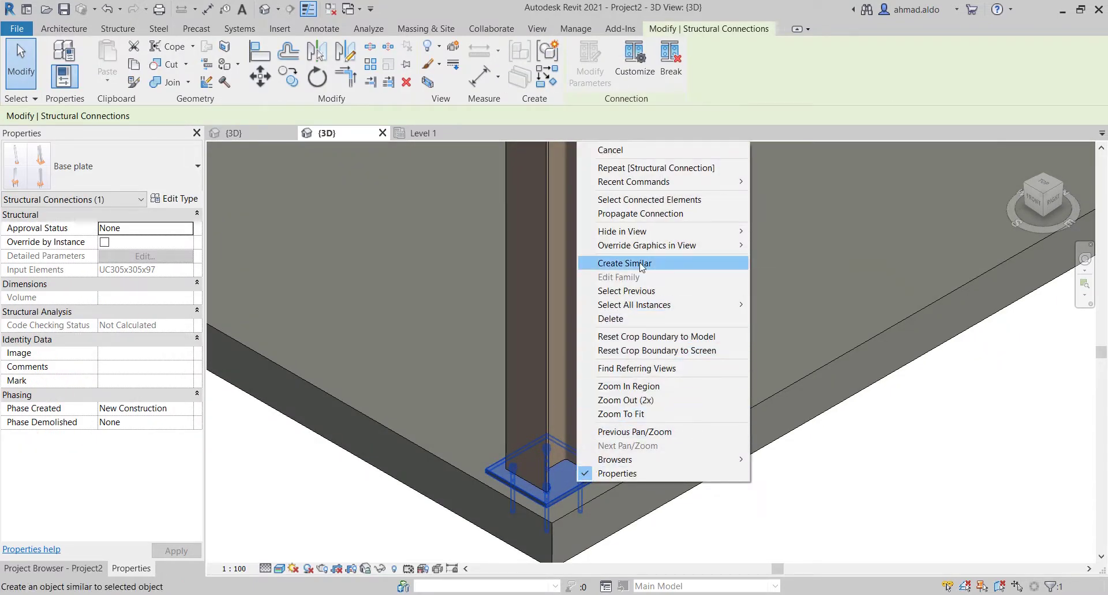
click(654, 213)
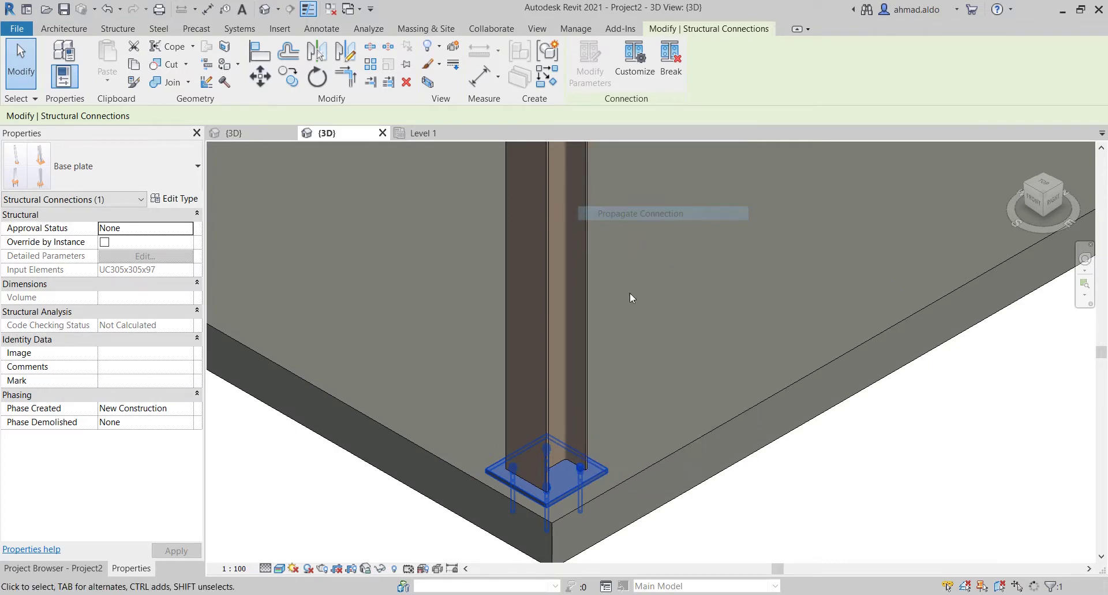
scroll(635, 427, down, 3)
scroll(646, 430, down, 2)
key(Escape)
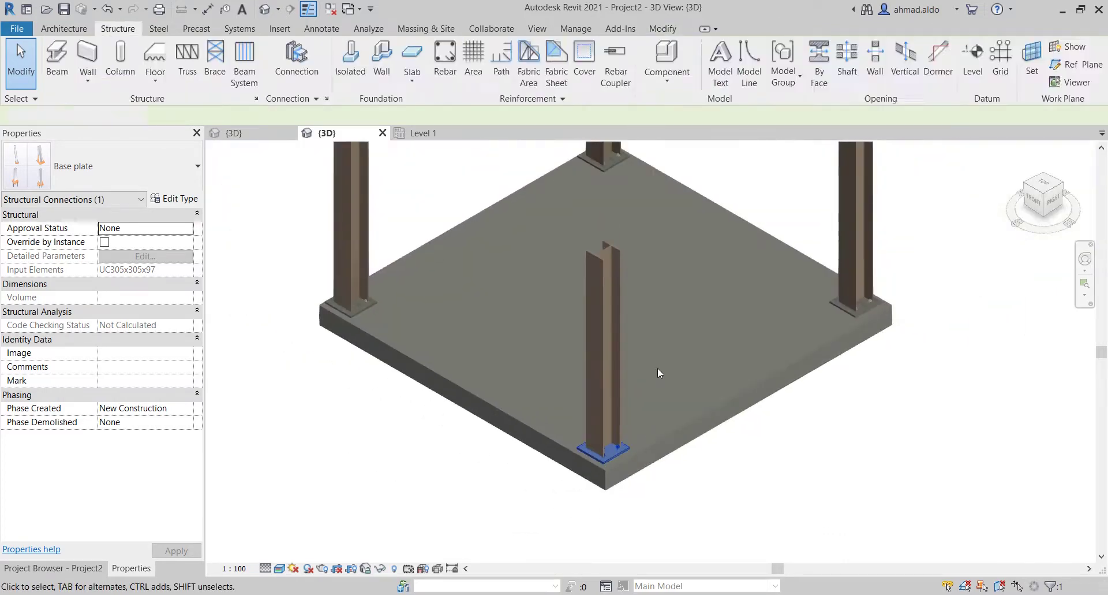
Frame the whole slab and select the front, right, back and left base plates together.
scroll(716, 300, down, 2)
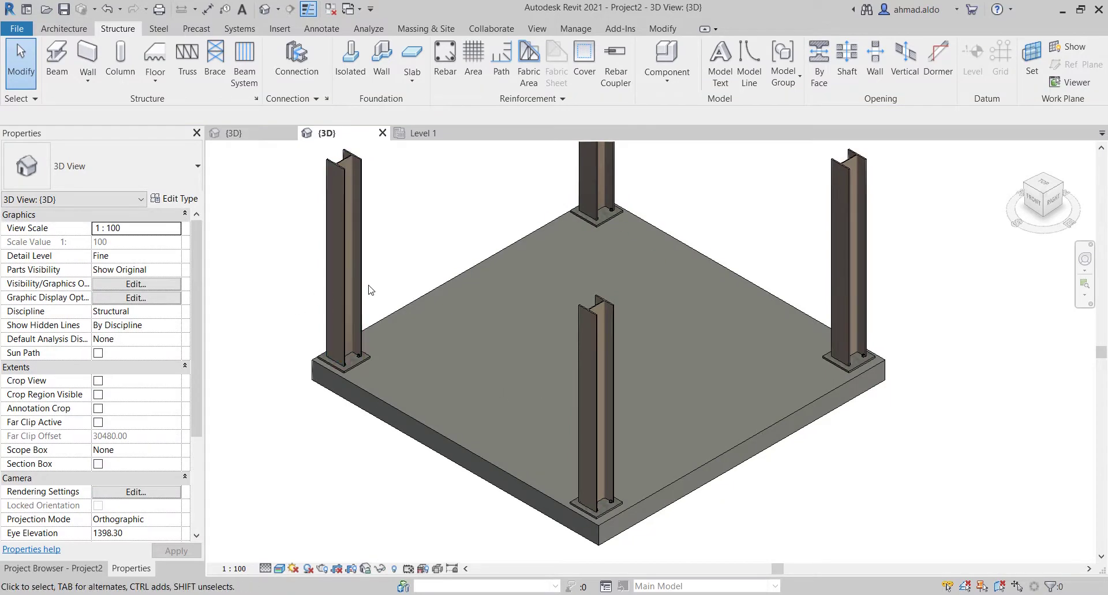
scroll(591, 231, down, 1)
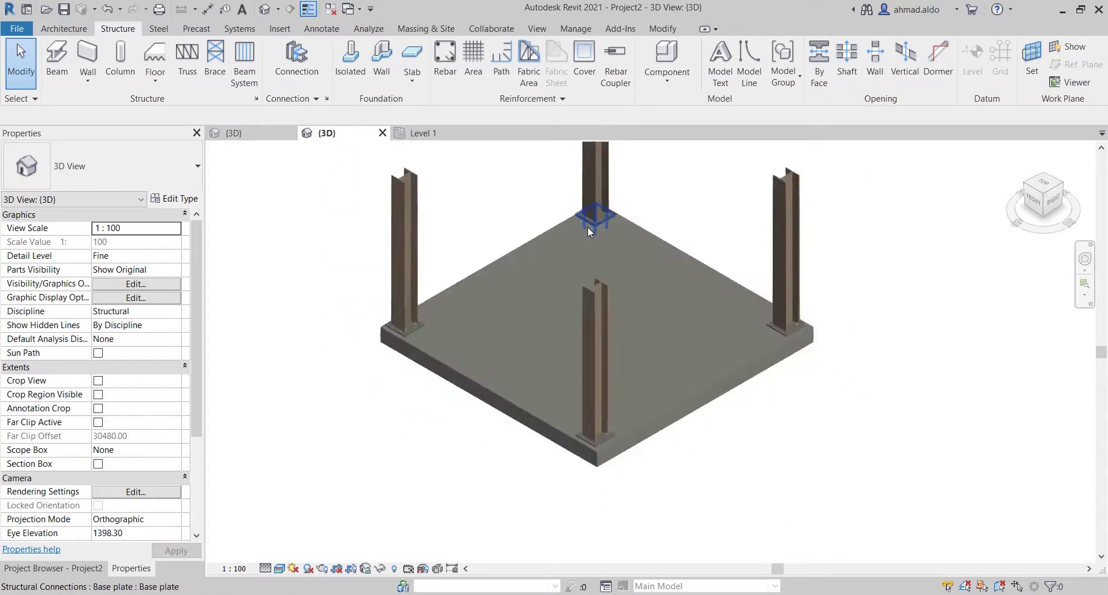
mouse_move(459, 215)
middle_down()
mouse_move(485, 277)
mouse_move(453, 312)
middle_up()
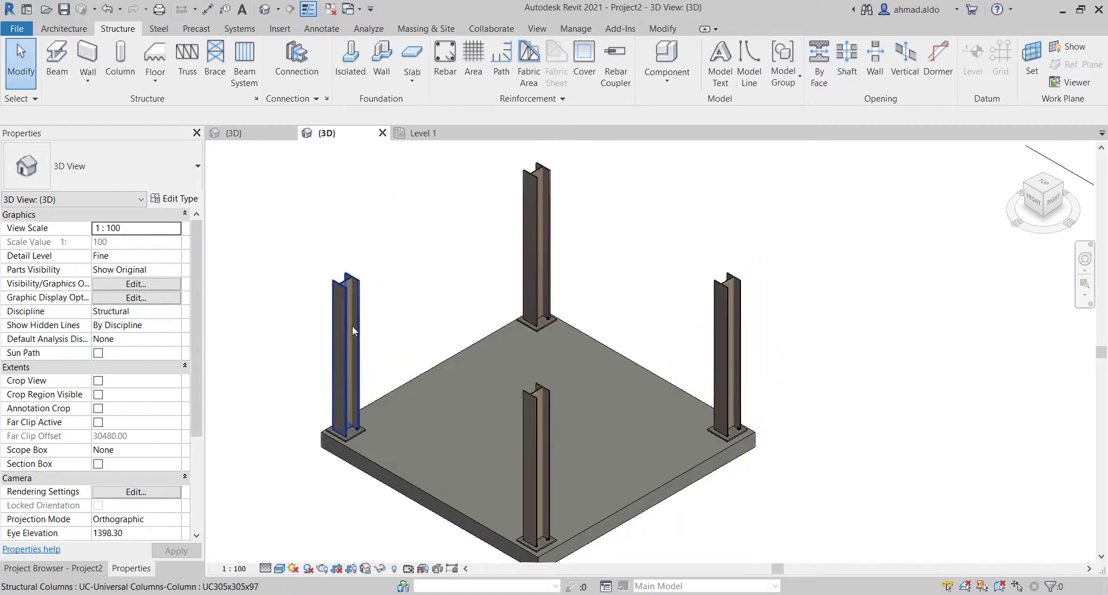
middle_drag(484, 398, 517, 265)
scroll(519, 354, up, 2)
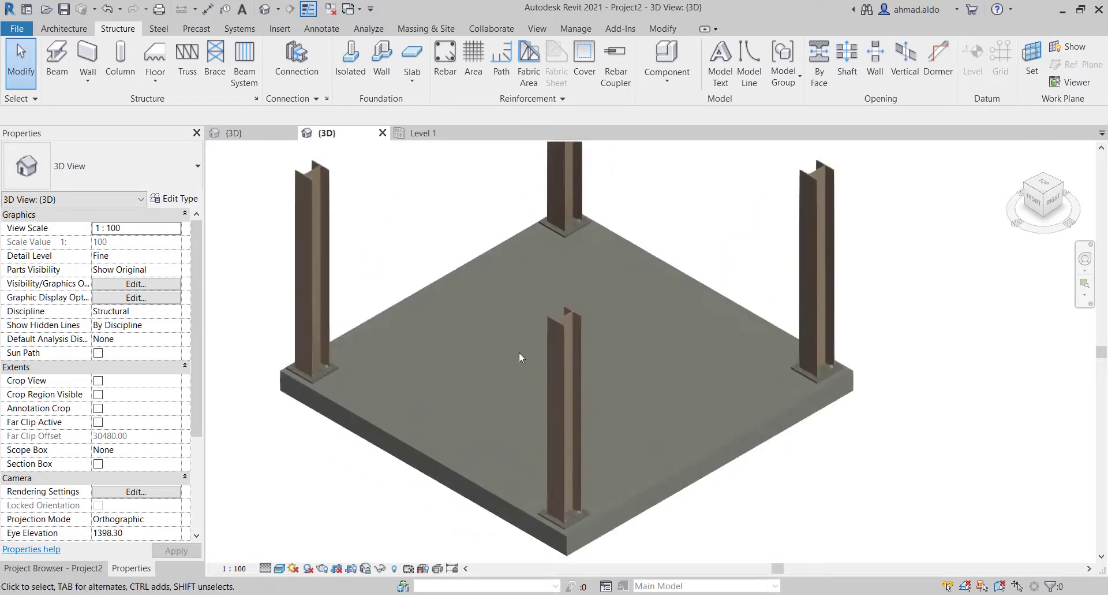
middle_drag(519, 353, 481, 255)
scroll(557, 469, up, 2)
scroll(576, 463, up, 1)
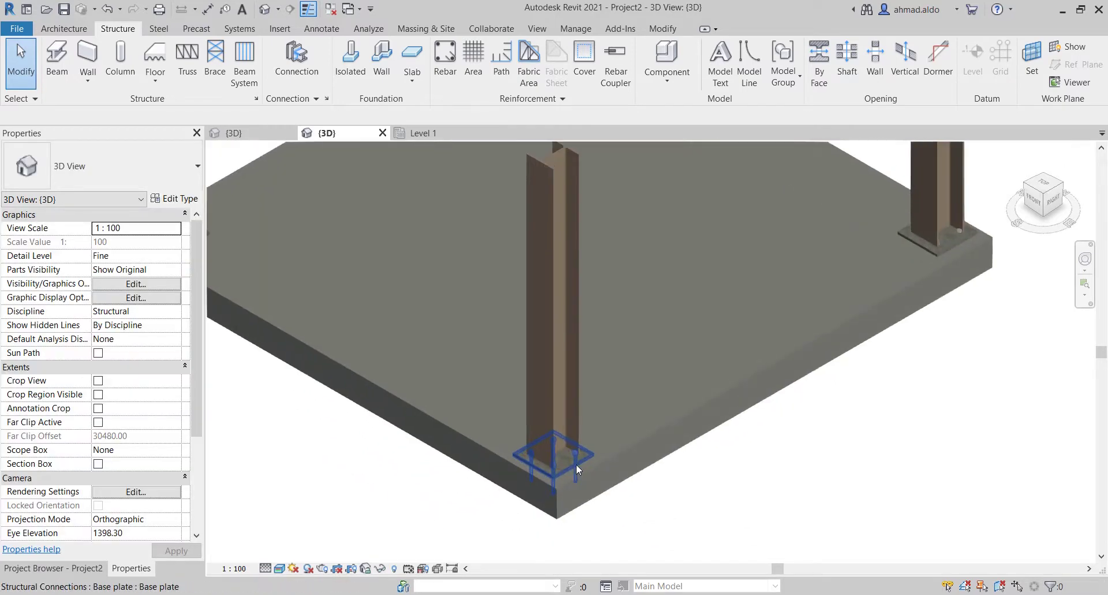
click(579, 461)
scroll(774, 341, down, 2)
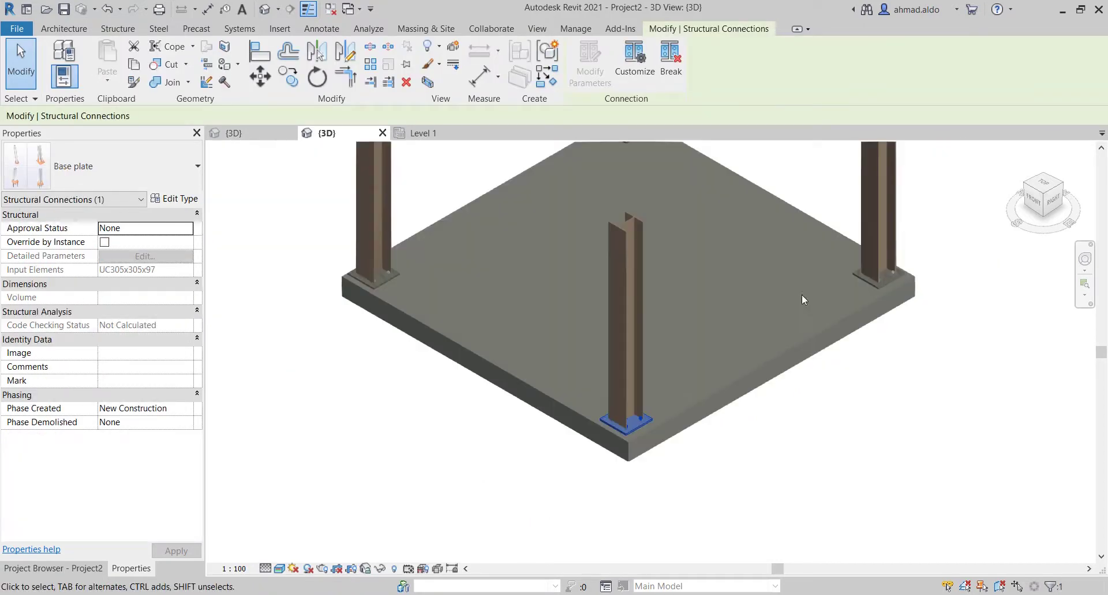
ctrl+click(860, 282)
middle_drag(800, 257, 832, 370)
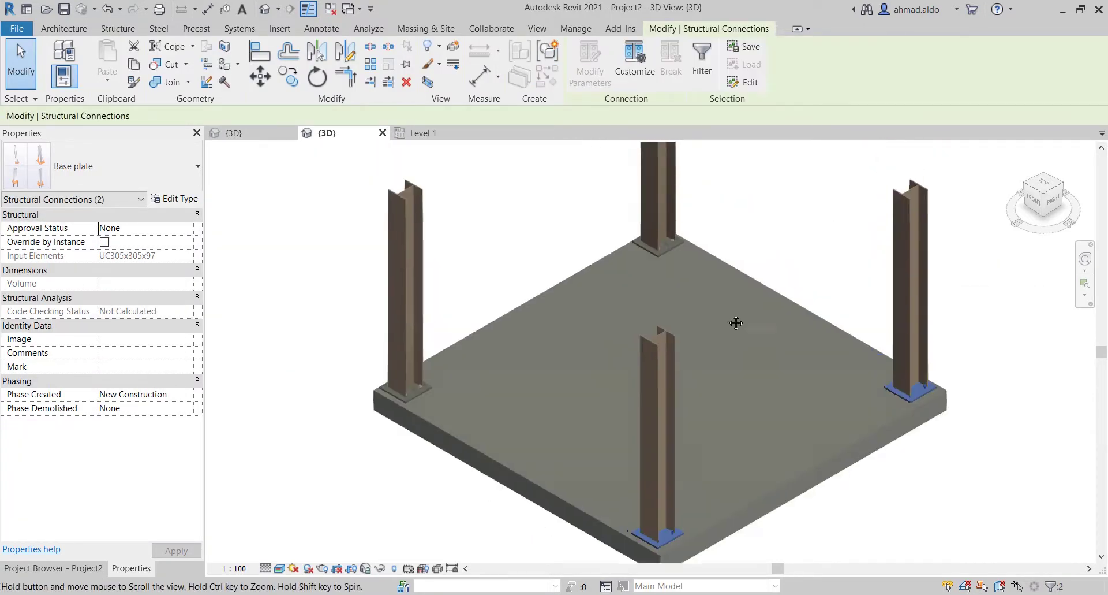
ctrl+click(426, 391)
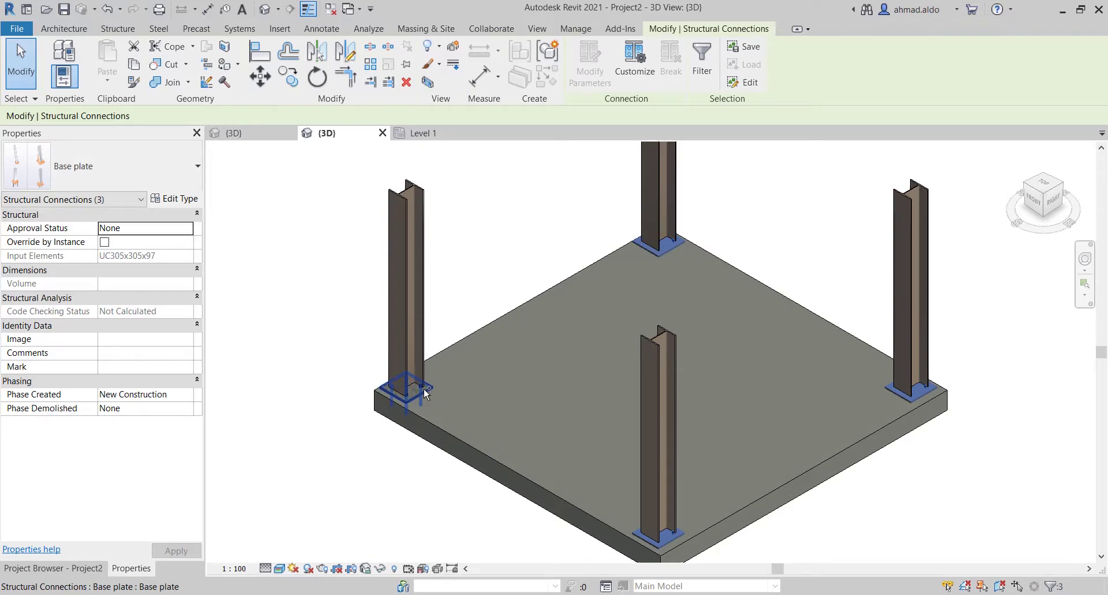
ctrl+click(426, 391)
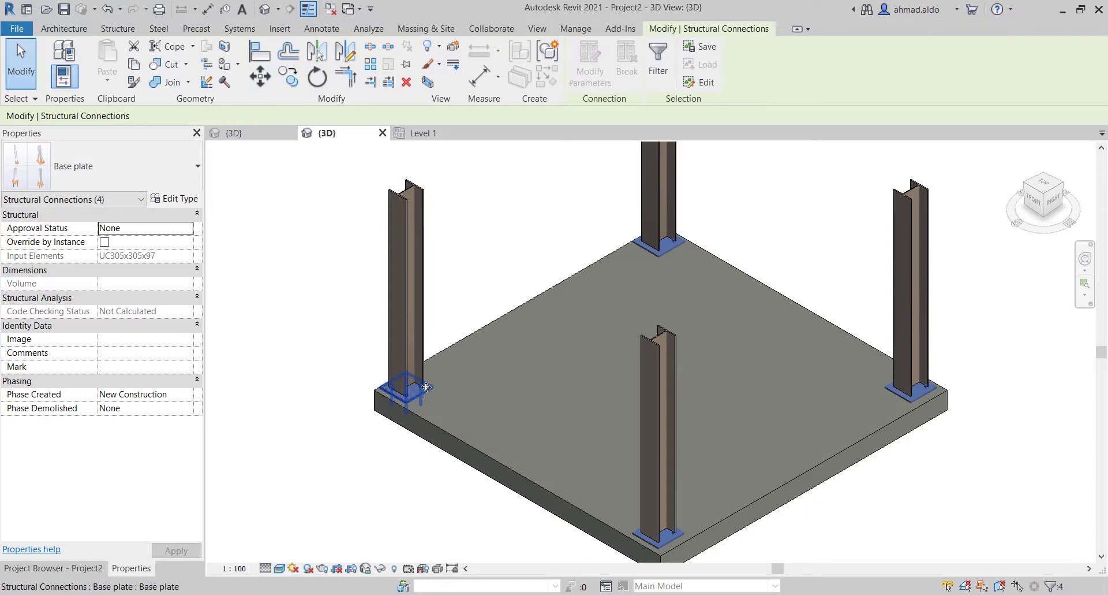
Duplicate the Base plate type as SC 1, apply it to all four plates, then deselect.
click(182, 199)
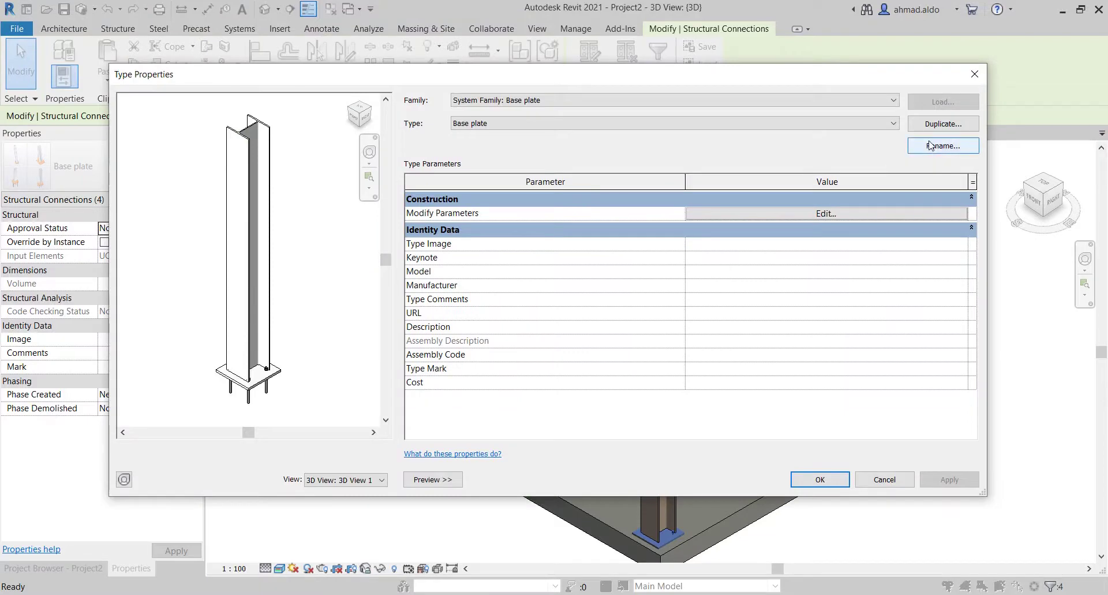
click(916, 125)
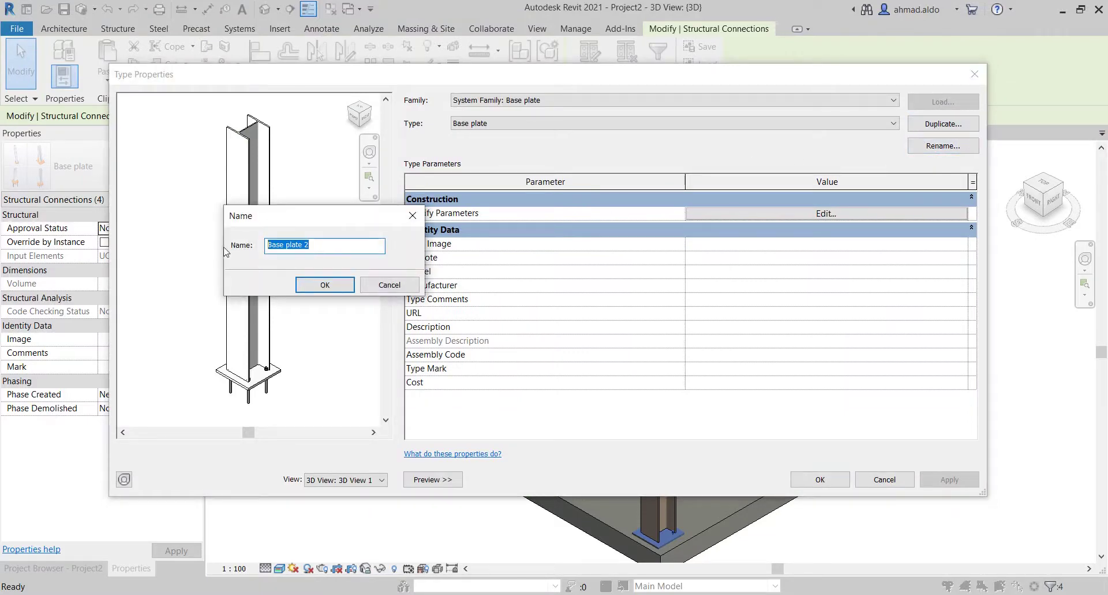
text(SC 1)
click(325, 284)
click(807, 479)
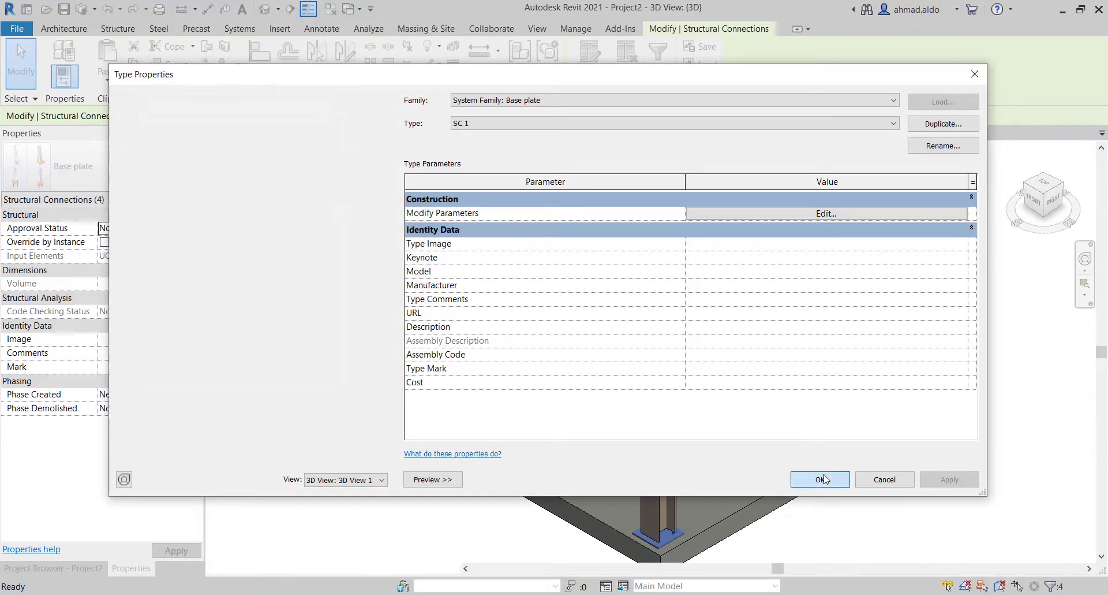
scroll(651, 296, down, 2)
key(Escape)
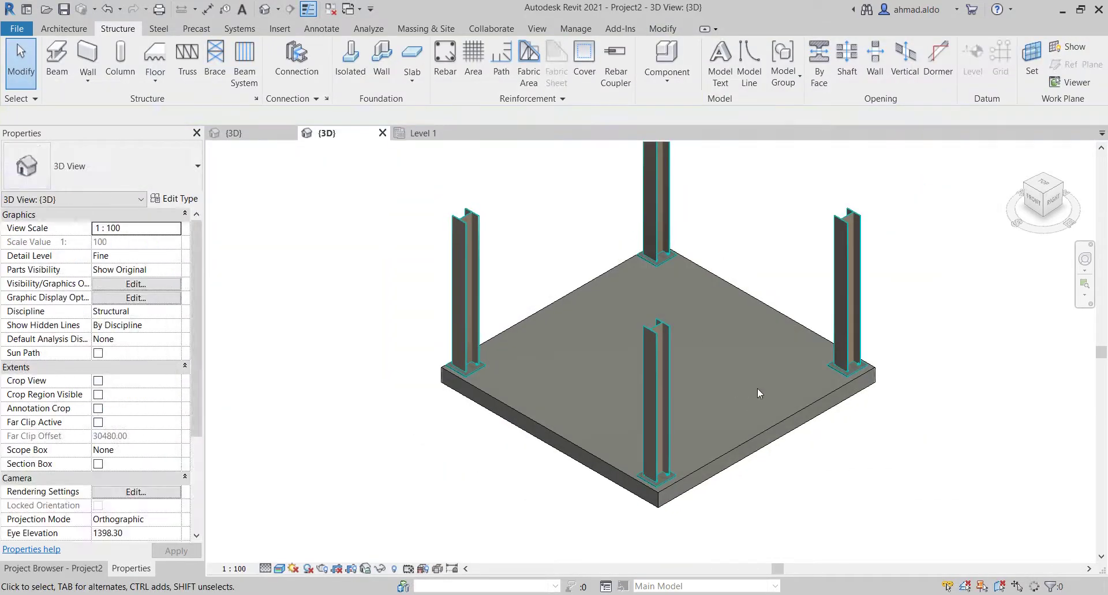
Zoom in on the front column's SC 1 base plate and its anchor bolts.
scroll(927, 407, up, 2)
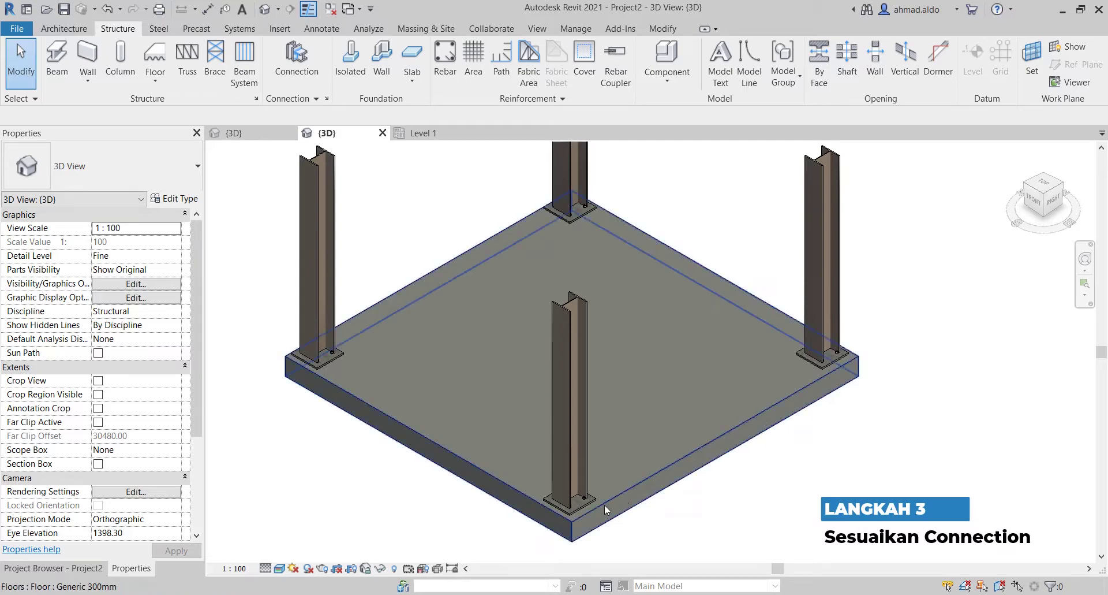
scroll(594, 508, up, 1)
scroll(584, 514, up, 2)
scroll(586, 508, up, 2)
scroll(591, 483, up, 2)
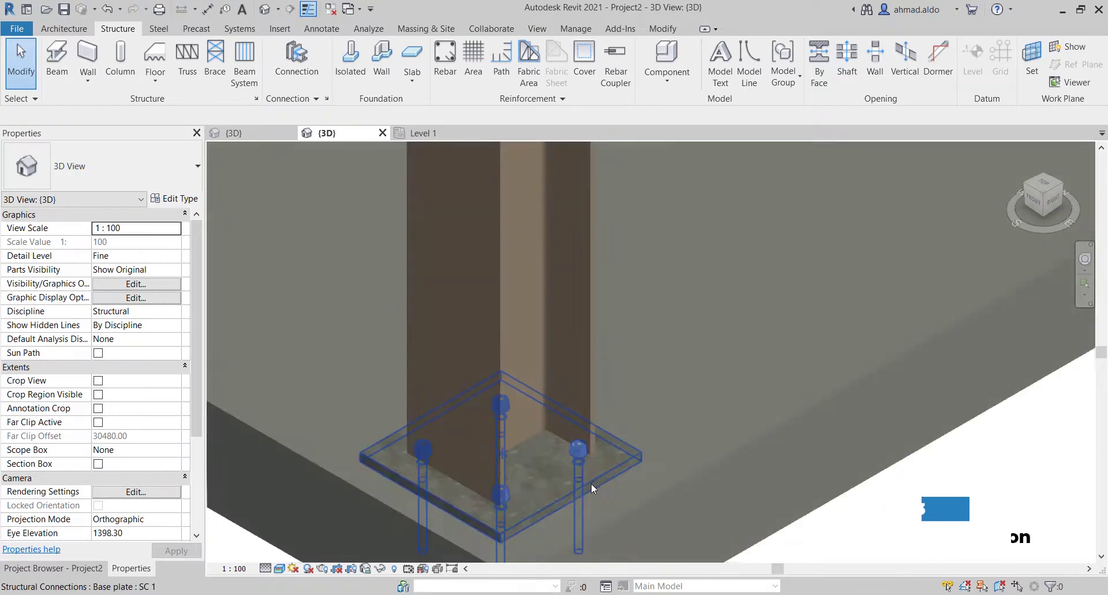
scroll(591, 483, up, 2)
scroll(638, 477, up, 1)
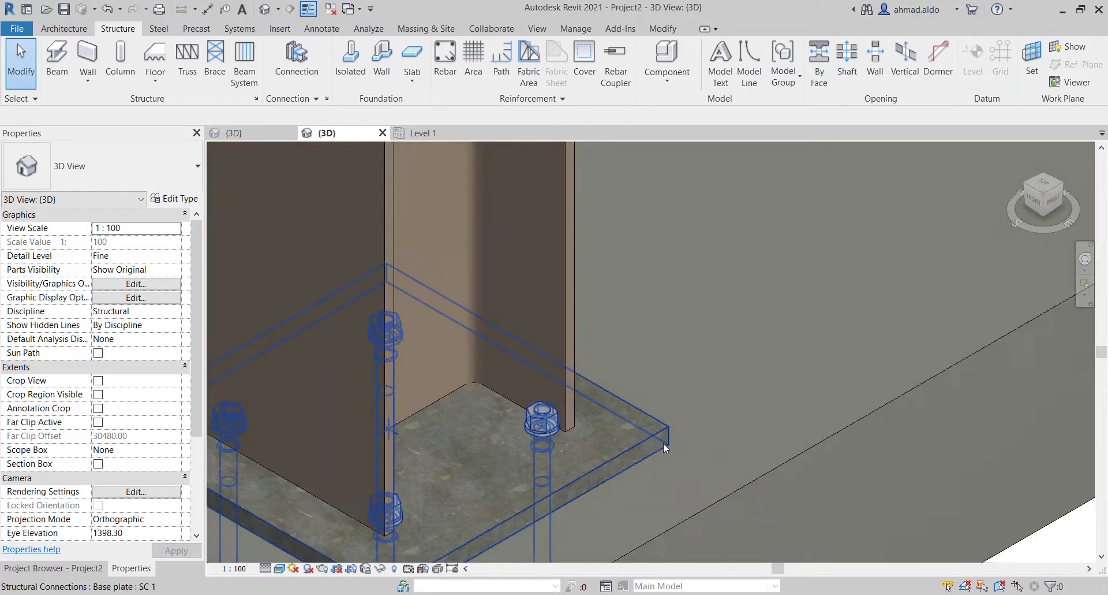
scroll(664, 415, down, 1)
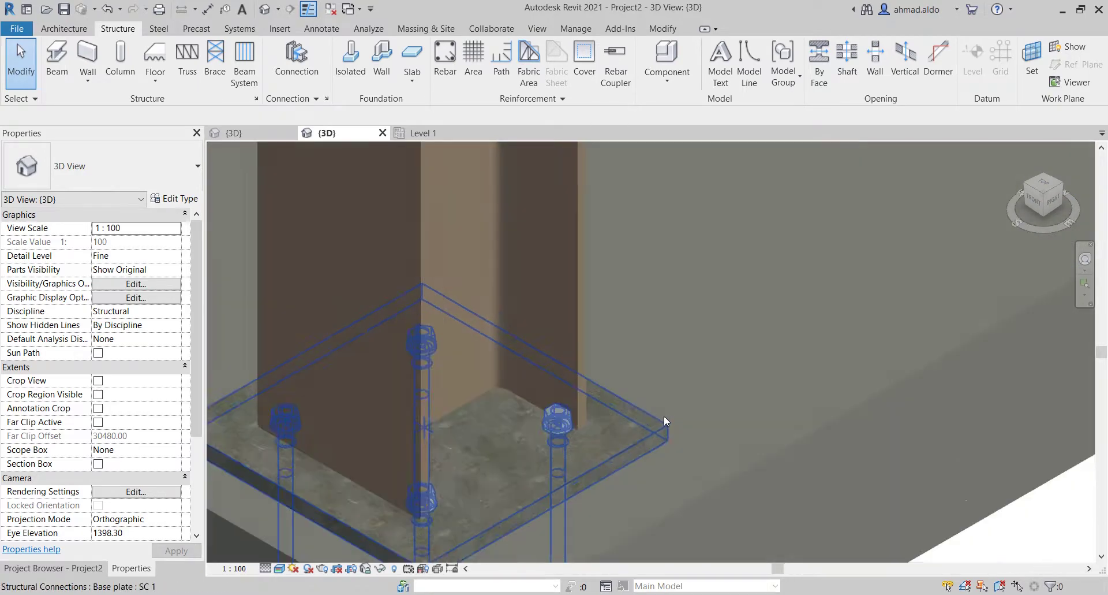
scroll(664, 414, down, 2)
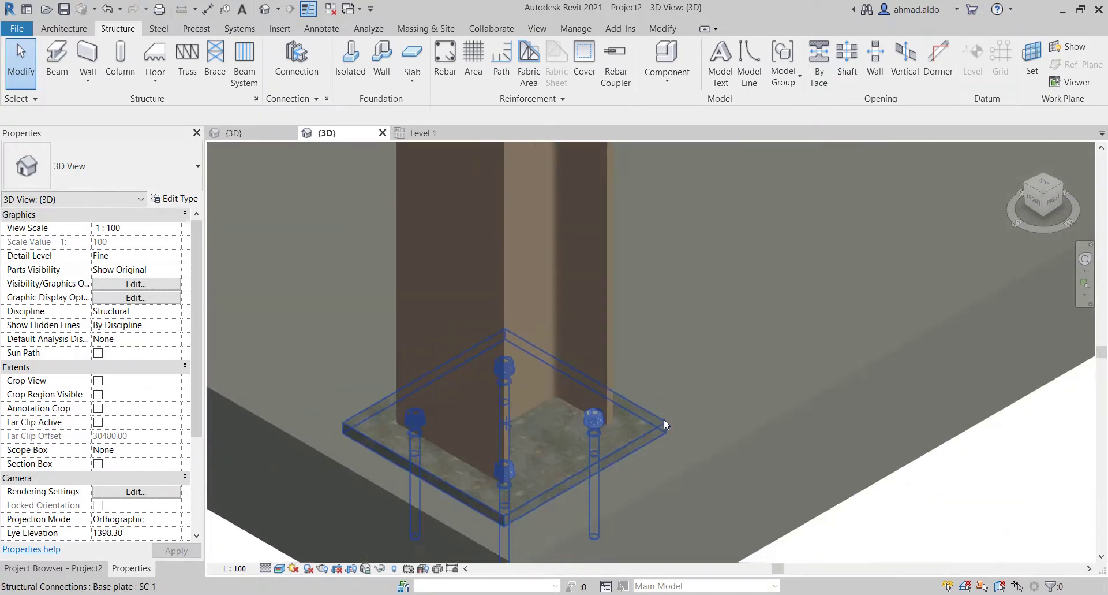
Open the front SC 1 base plate's connection parameters and browse the plate, hole and anchor sections.
click(630, 437)
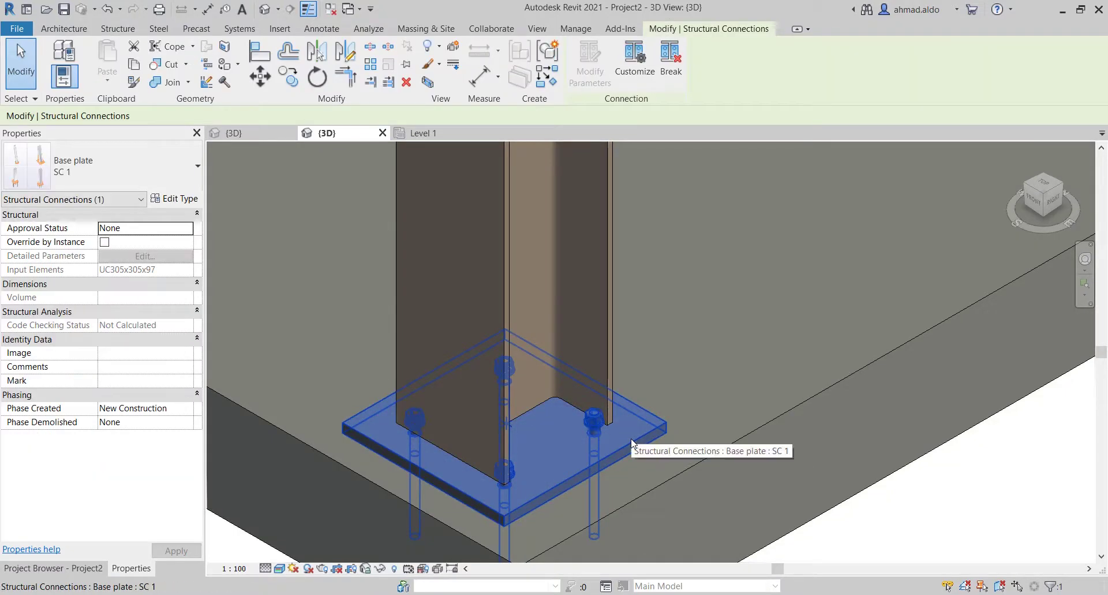
click(180, 202)
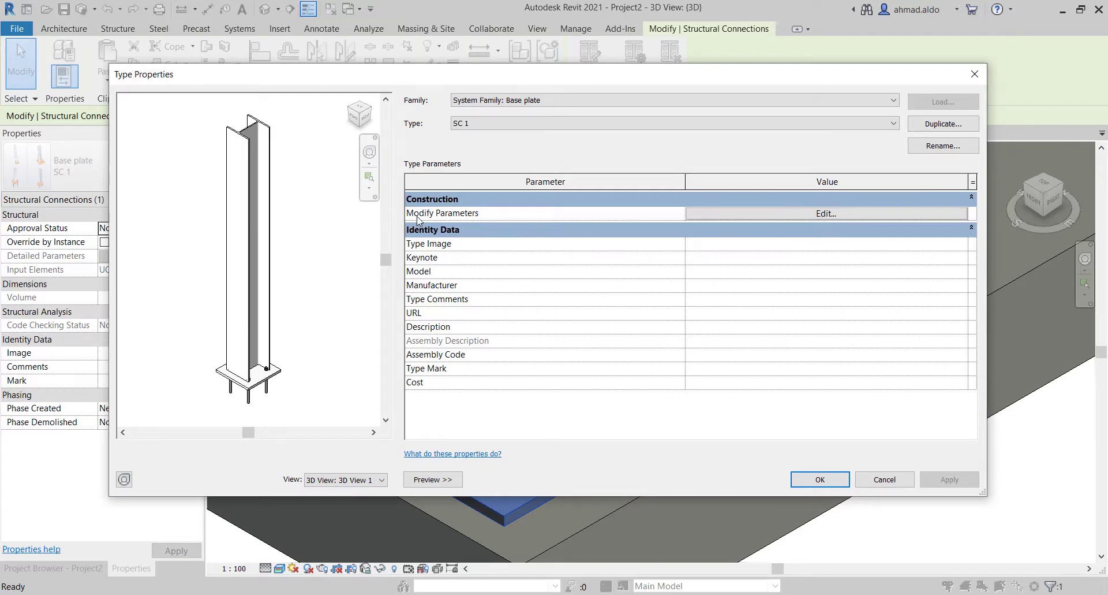
click(826, 214)
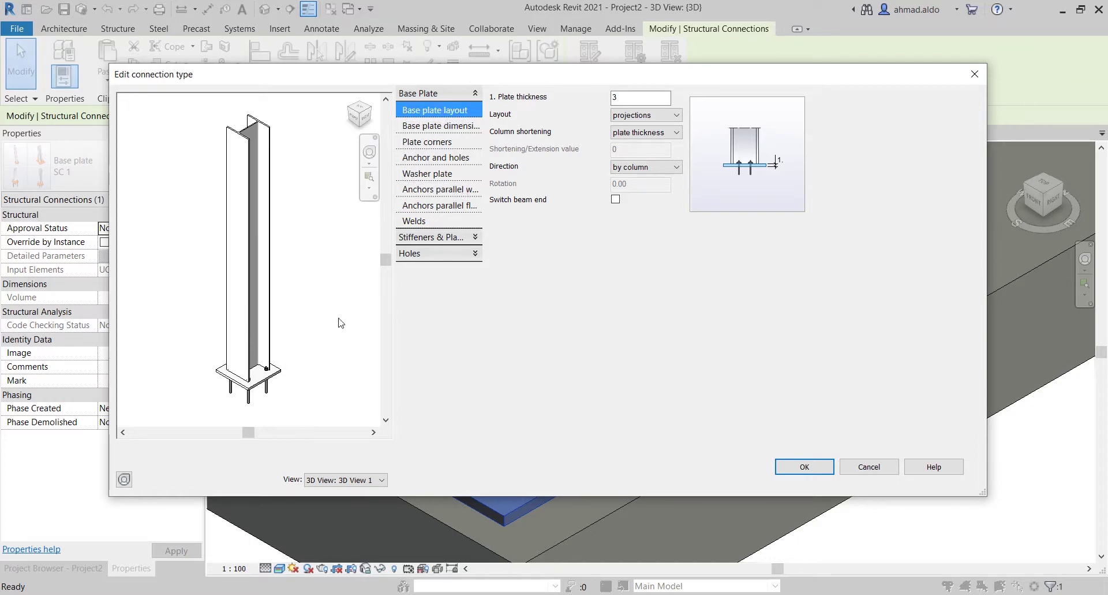
click(445, 243)
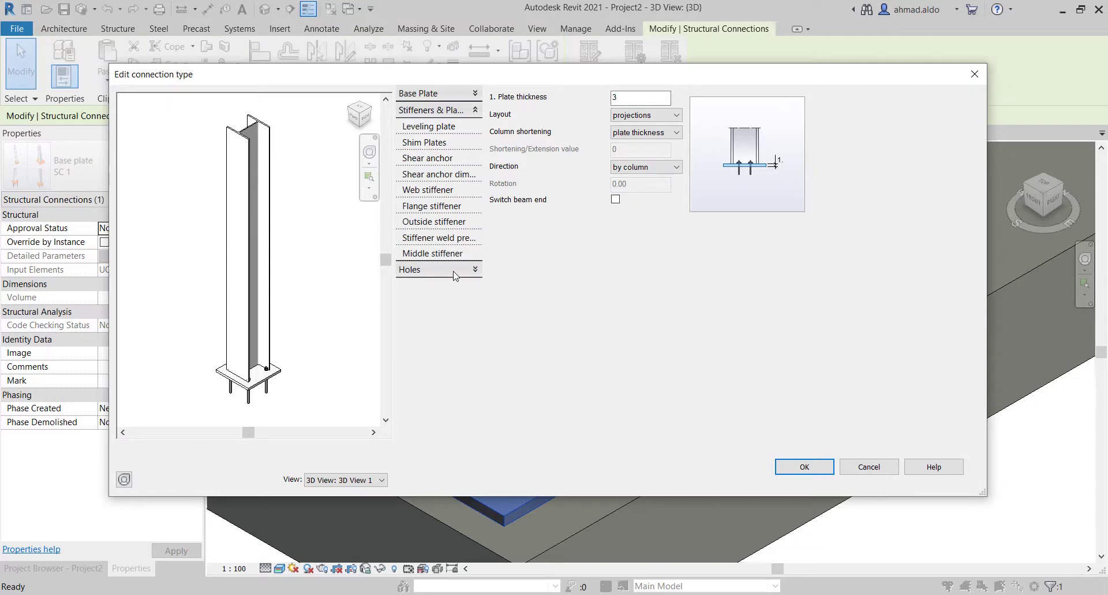
click(460, 268)
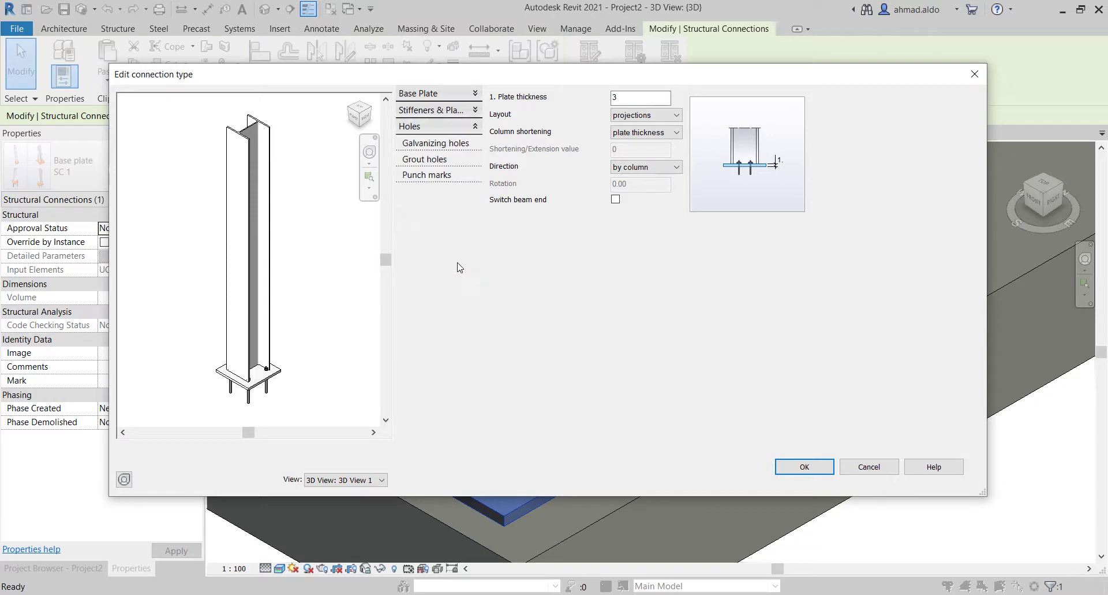
click(448, 93)
click(448, 127)
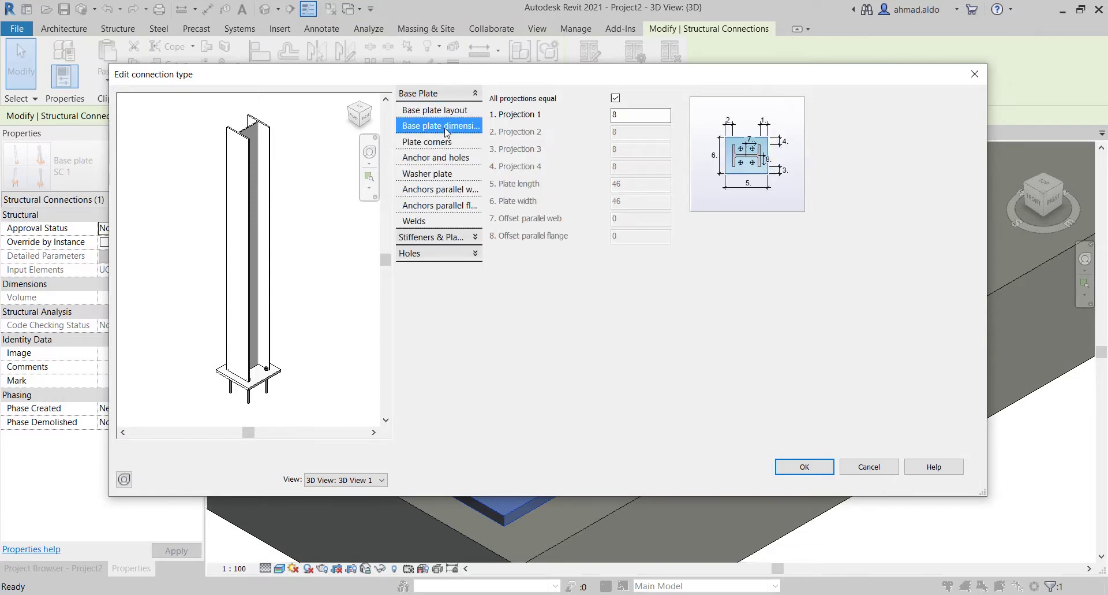
click(444, 156)
click(459, 113)
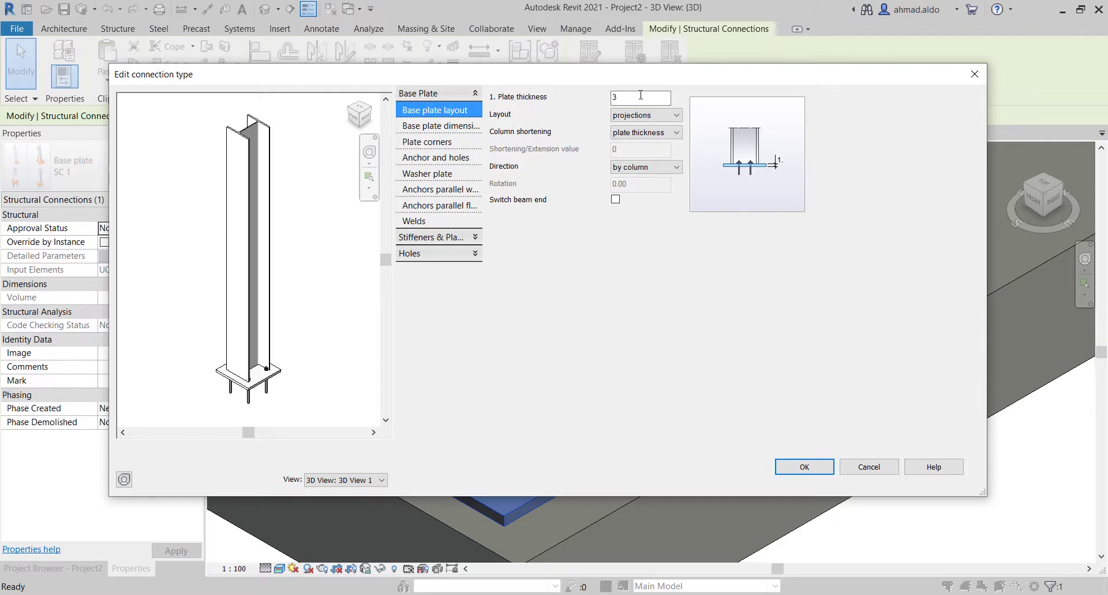
Change the base plate thickness from 3 to 2 and apply it to the SC 1 type.
drag(641, 96, 596, 104)
text(2)
click(820, 472)
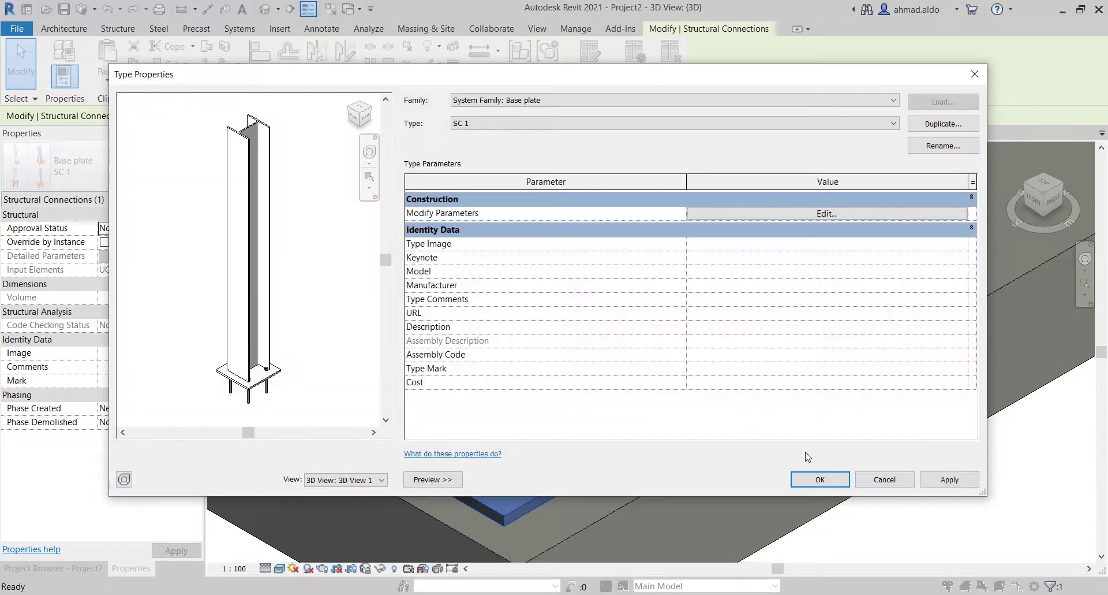
click(831, 482)
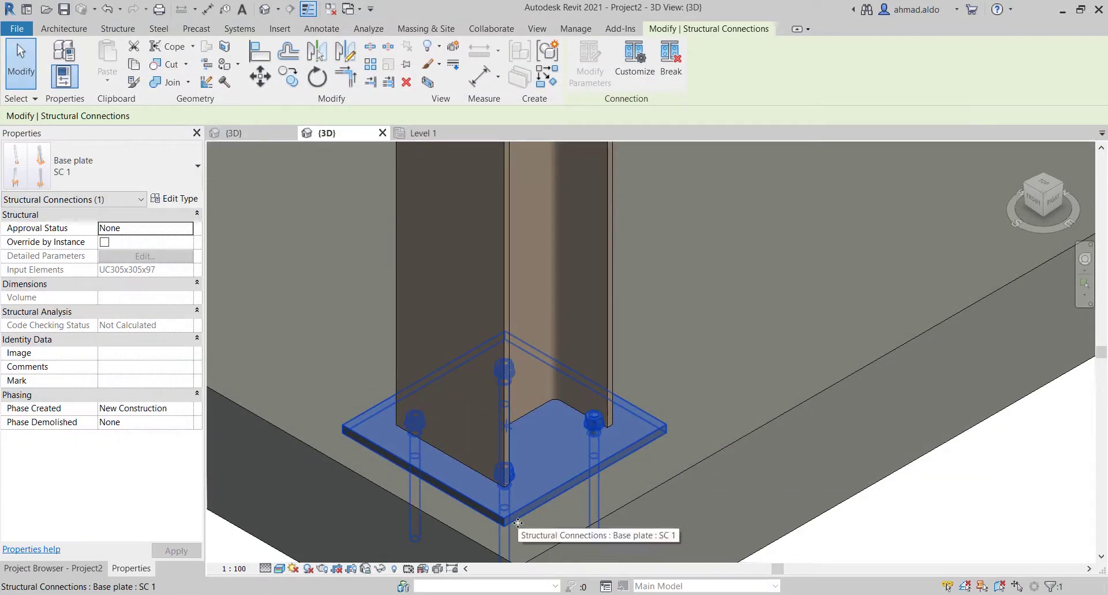
Reselect the SC 1 base plate at the column base and open its type properties again.
scroll(618, 473, up, 2)
key(Escape)
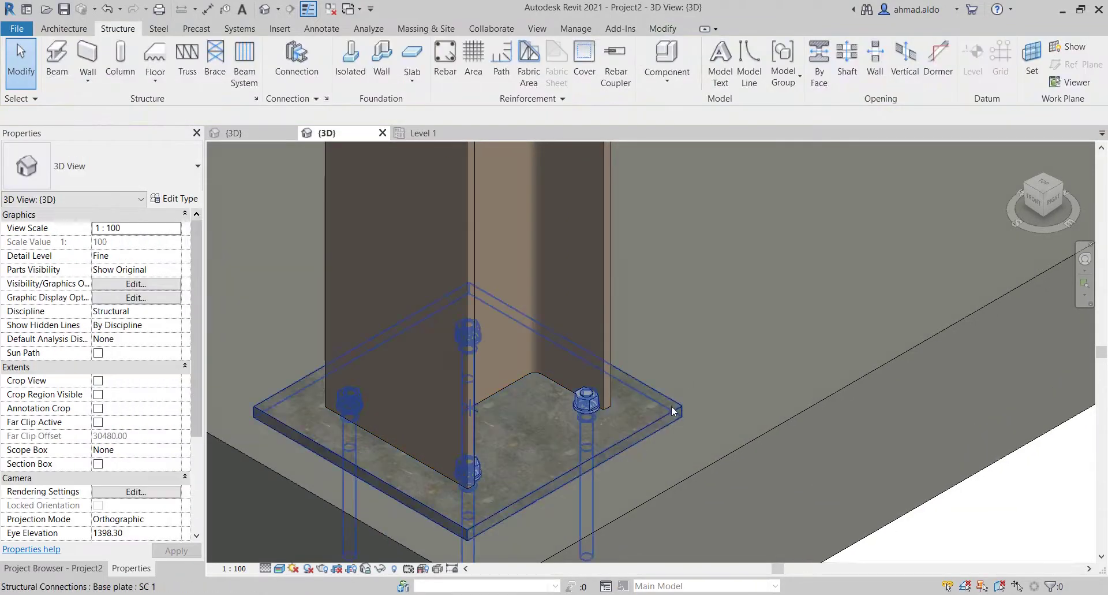
click(673, 412)
scroll(662, 378, down, 3)
scroll(663, 377, down, 2)
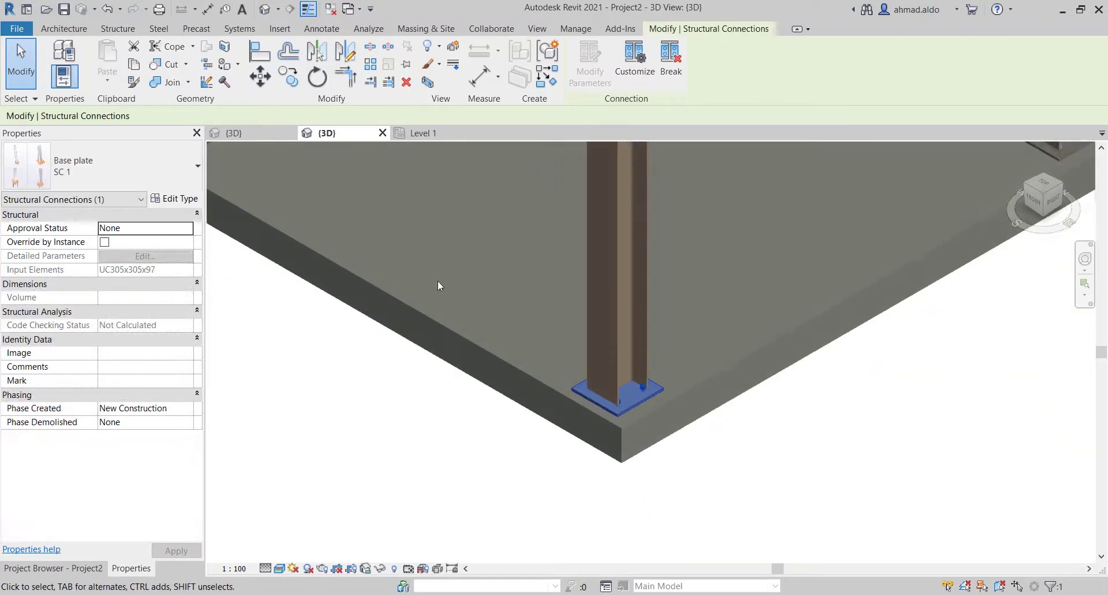
middle_drag(437, 279, 634, 471)
scroll(414, 352, down, 1)
middle_drag(414, 352, 681, 520)
scroll(722, 418, up, 2)
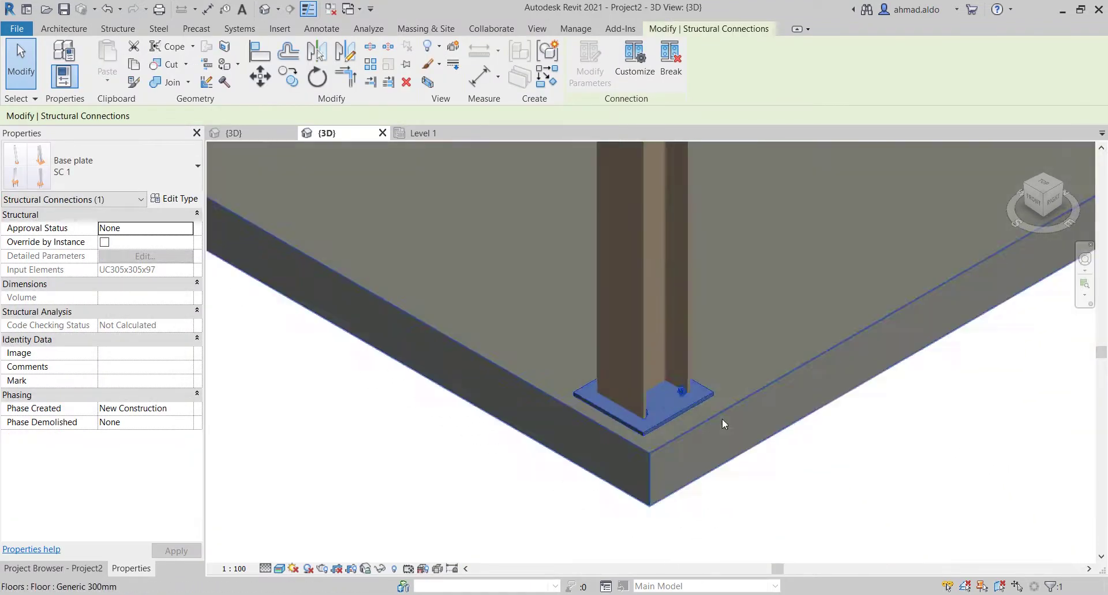
scroll(687, 426, up, 1)
scroll(687, 422, up, 2)
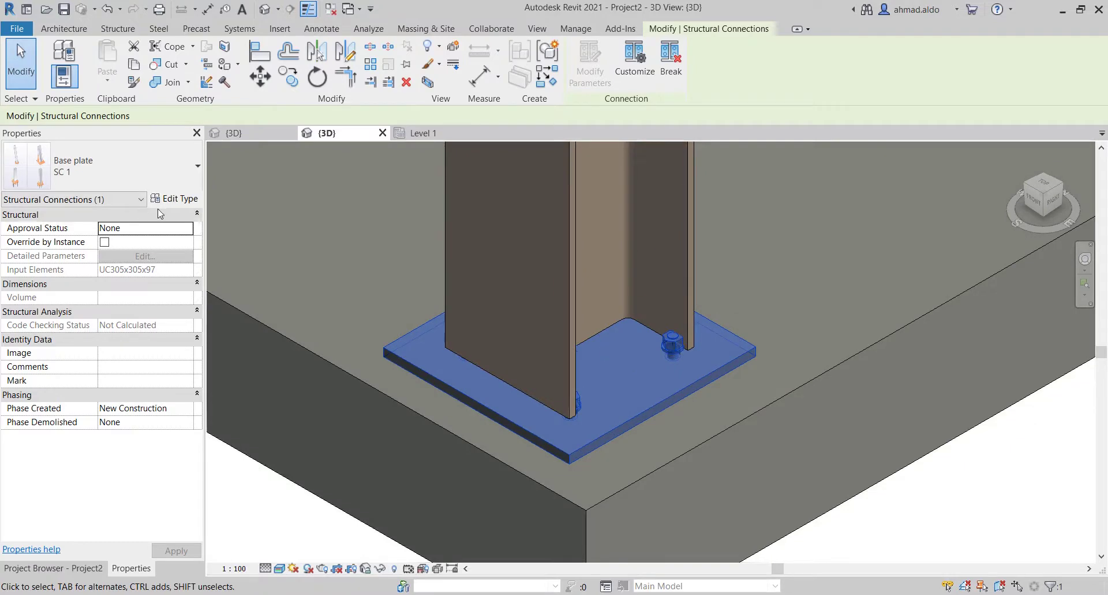
click(194, 200)
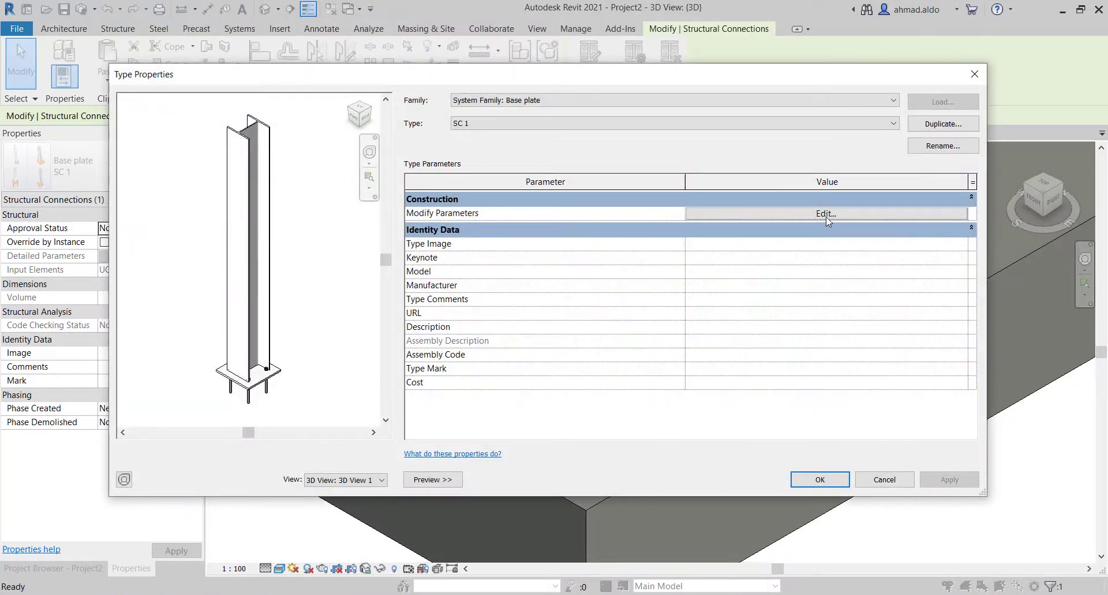
Set the intermediate distance of the web-parallel anchors to 35 in the connection parameters.
click(827, 217)
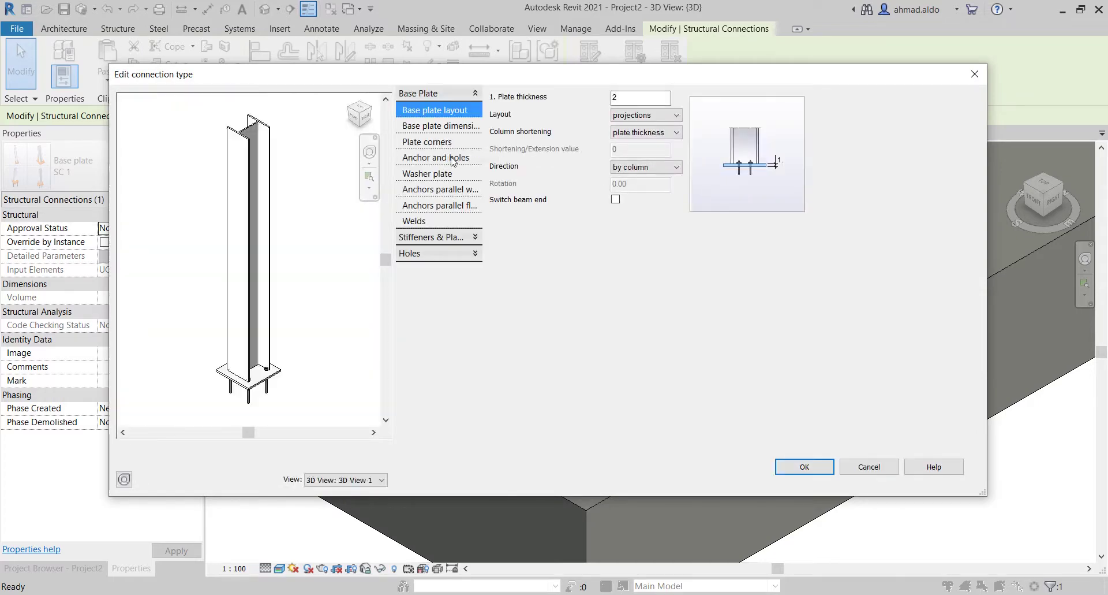
click(461, 195)
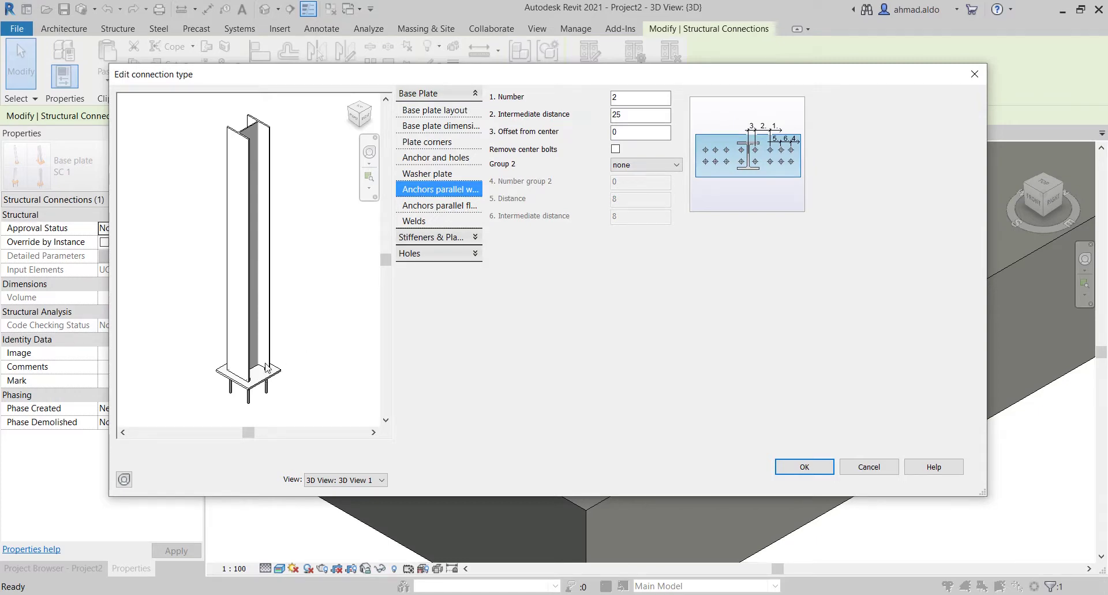
double_click(623, 114)
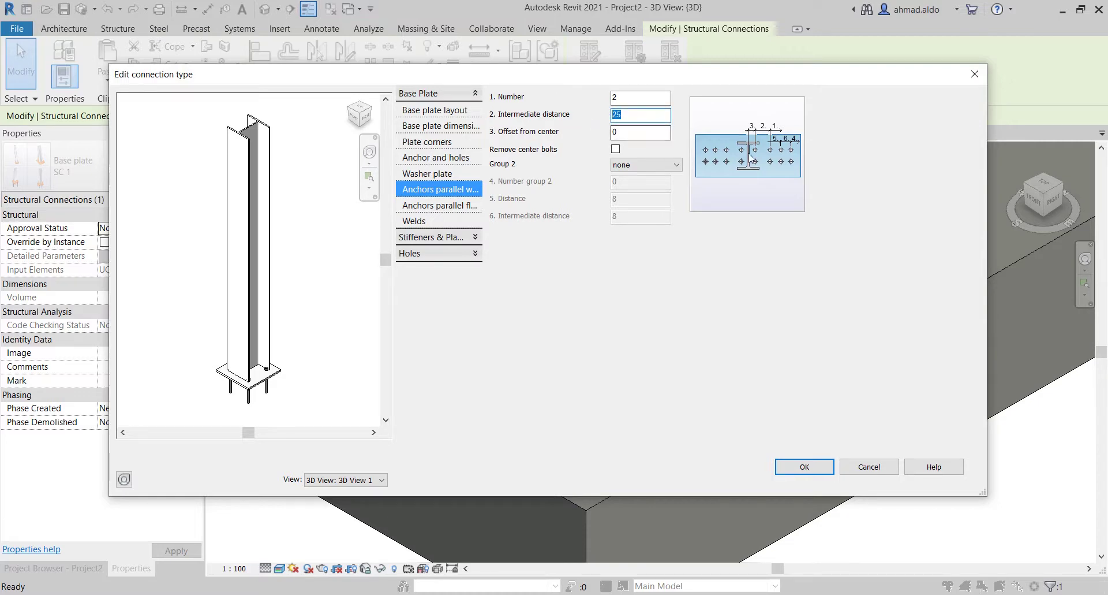
text(35)
click(627, 132)
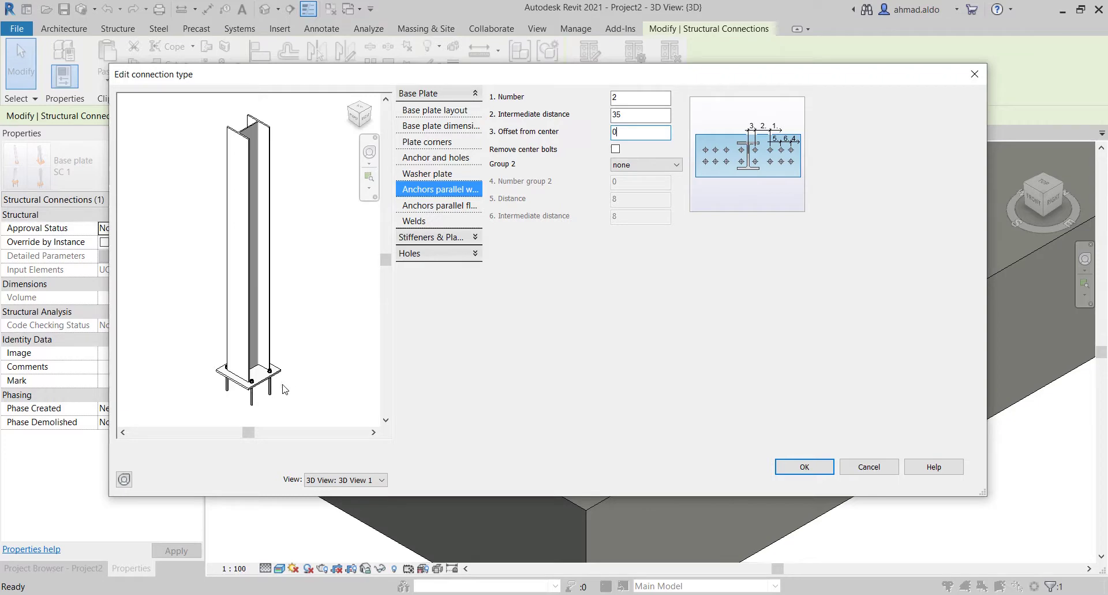
Check the flange-parallel anchors' intermediate distance, then confirm both type dialogs.
click(445, 207)
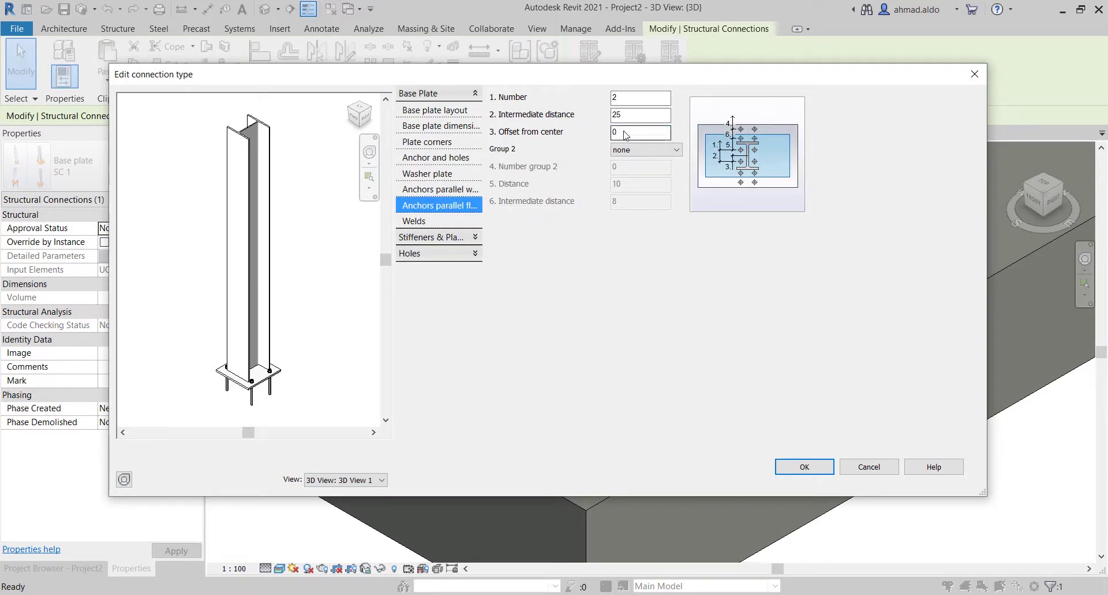
double_click(632, 116)
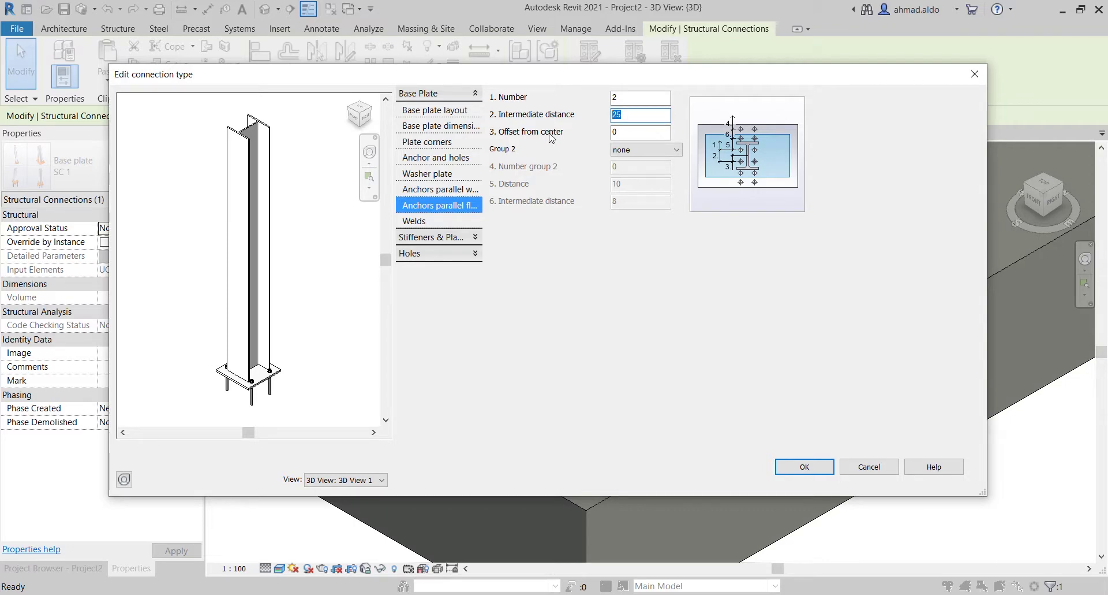
text(35)
click(824, 465)
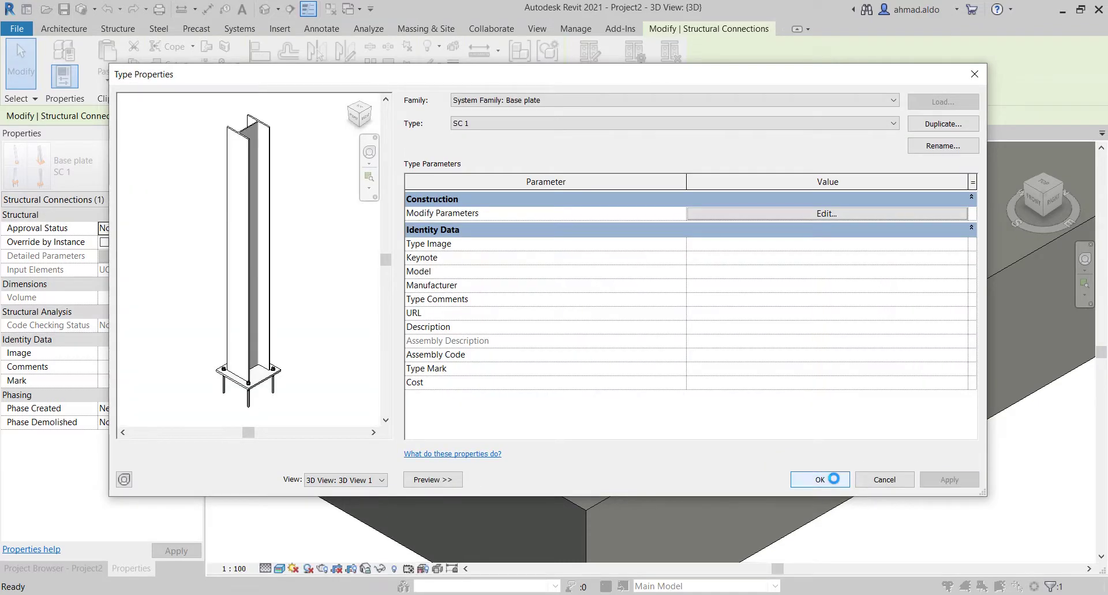
click(834, 478)
key(Escape)
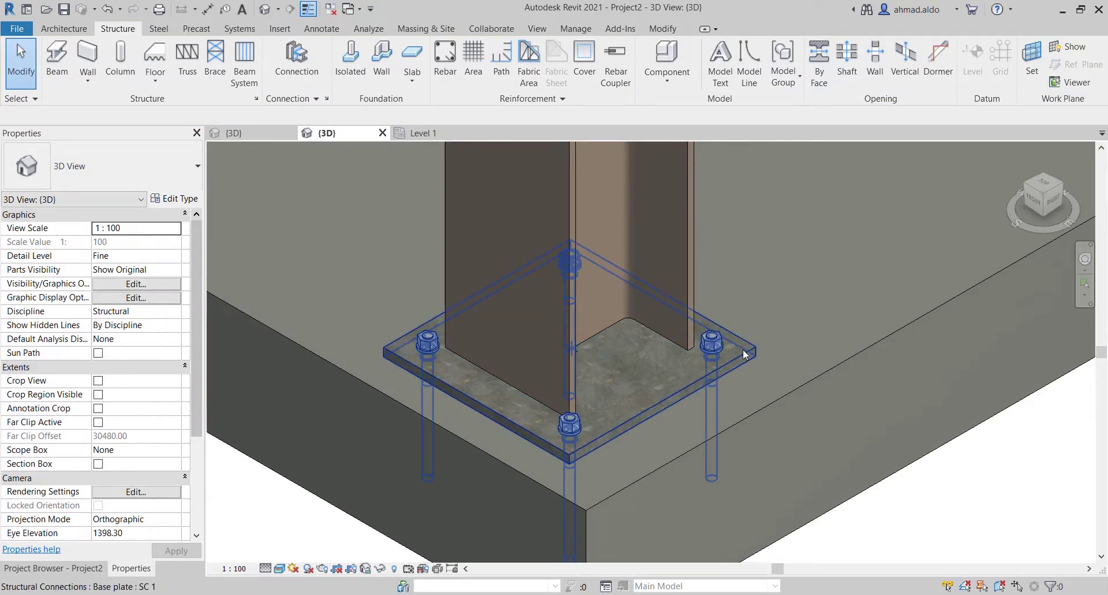
scroll(602, 338, down, 3)
middle_drag(610, 355, 448, 334)
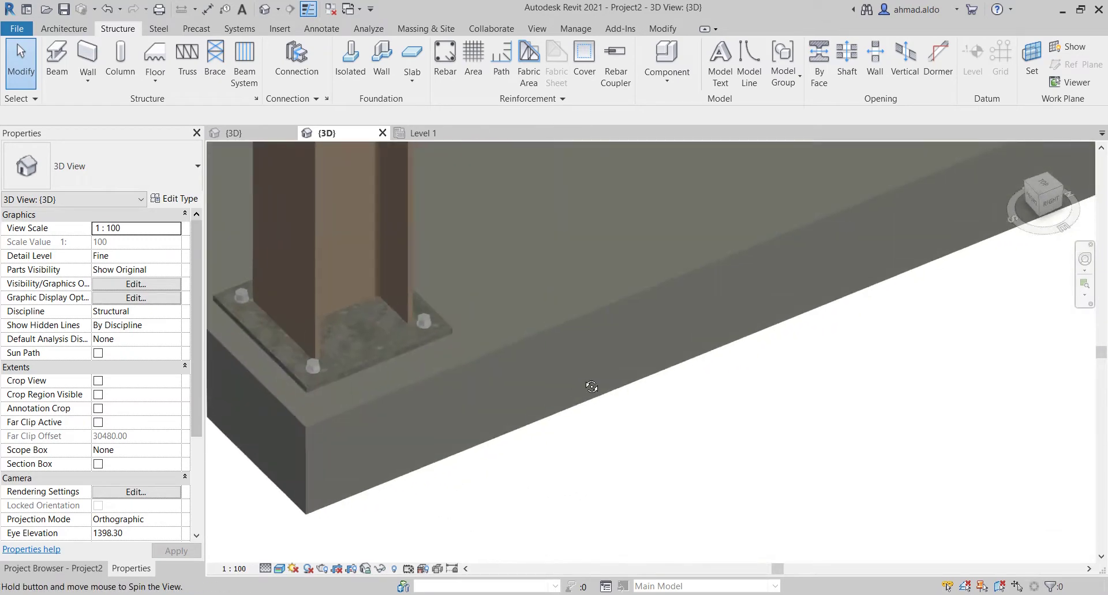
click(445, 332)
scroll(501, 347, down, 3)
scroll(787, 362, down, 2)
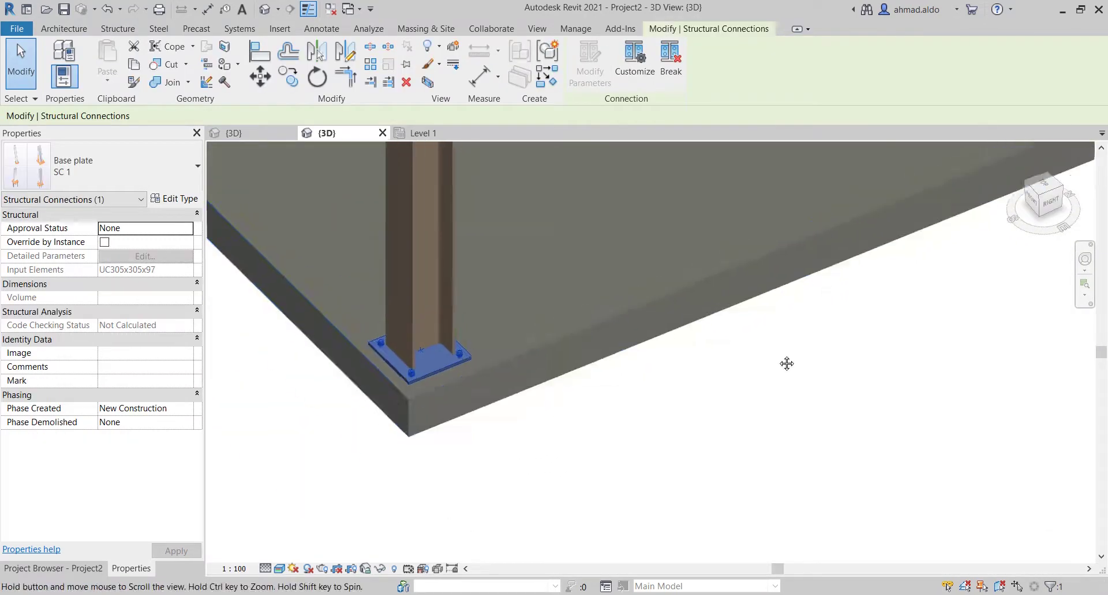
shift+middle_drag(788, 361, 737, 340)
scroll(847, 310, up, 4)
scroll(847, 310, down, 1)
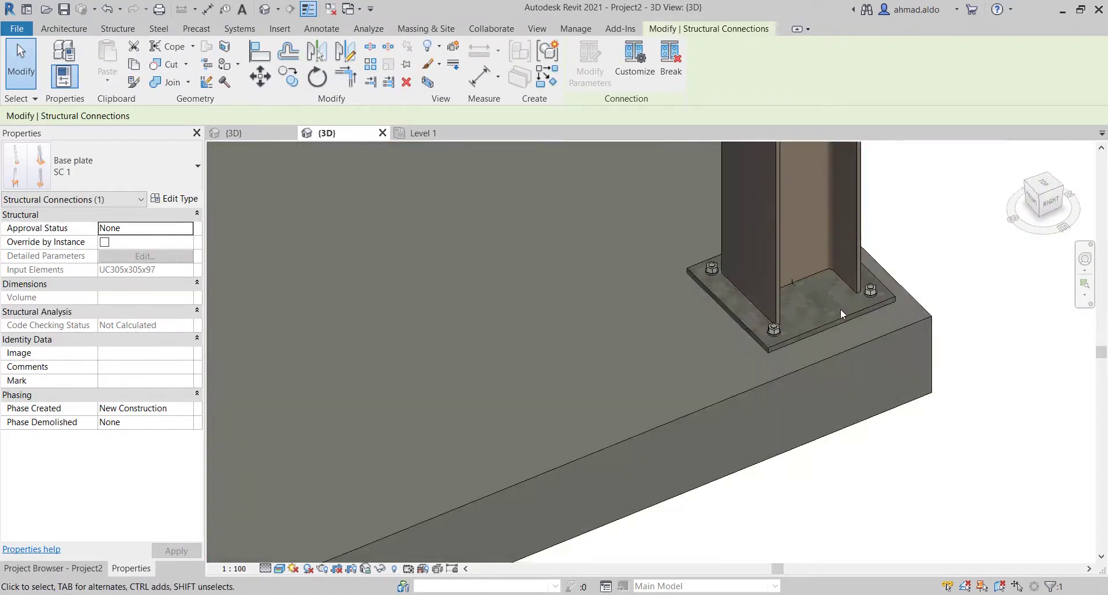
scroll(847, 310, down, 1)
scroll(846, 310, down, 2)
shift+middle_drag(846, 310, 722, 193)
scroll(722, 193, up, 3)
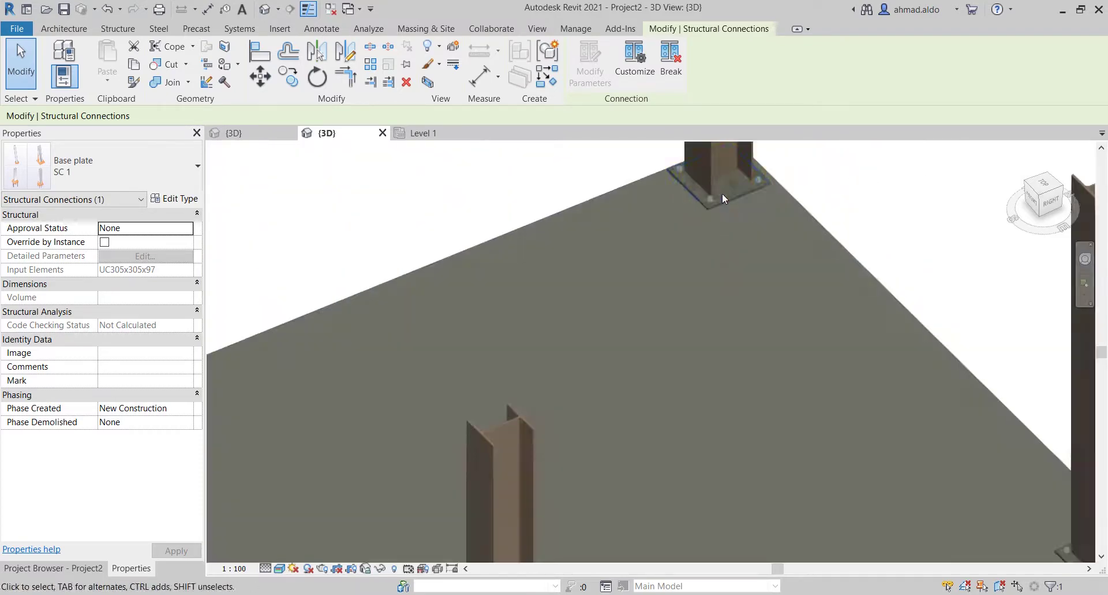
scroll(712, 203, up, 2)
scroll(712, 202, up, 1)
scroll(716, 200, down, 4)
scroll(601, 287, up, 1)
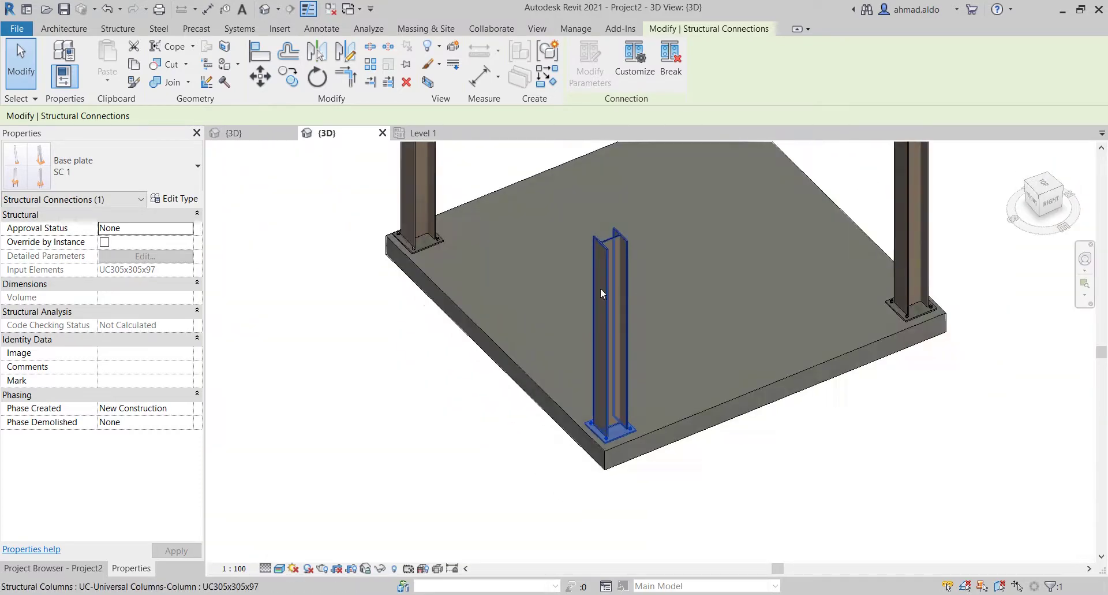
scroll(477, 254, up, 1)
key(Escape)
click(410, 231)
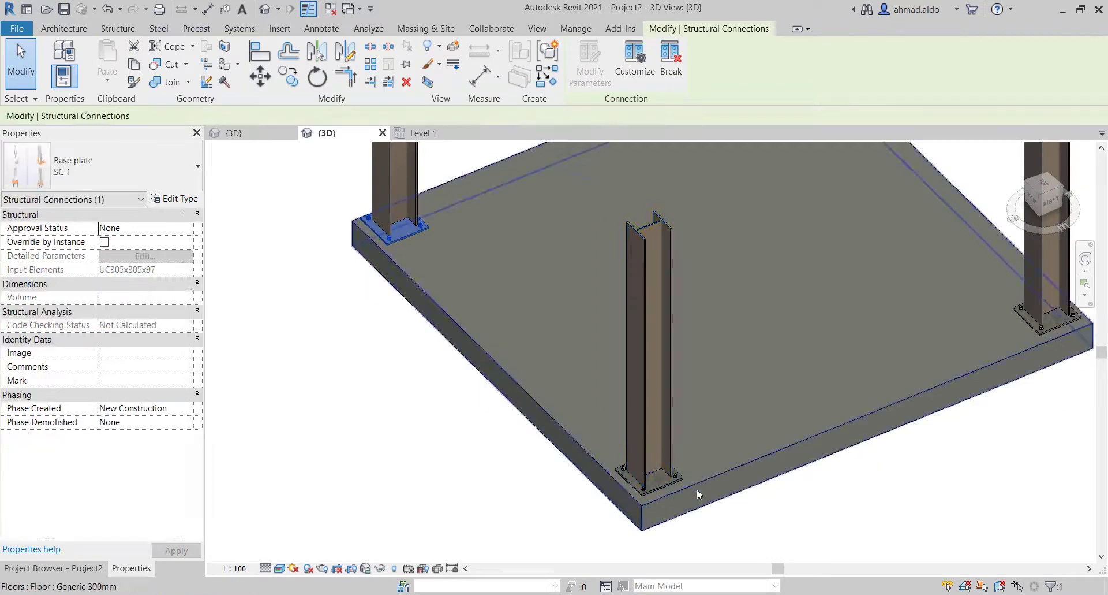
ctrl+click(679, 477)
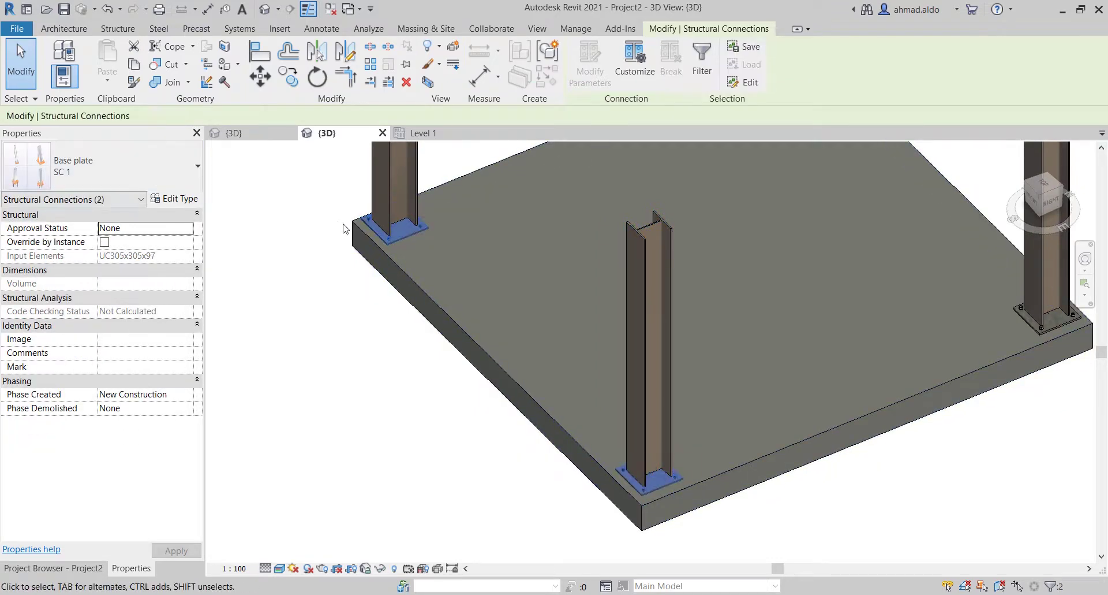
key(Escape)
middle_drag(620, 258, 521, 316)
scroll(552, 494, up, 1)
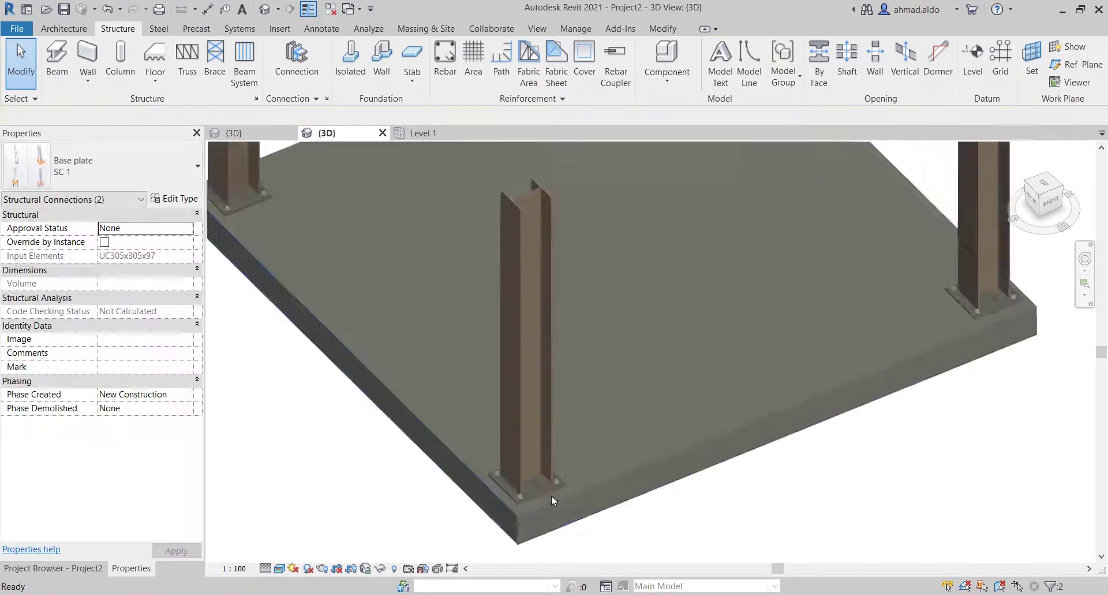
scroll(557, 491, up, 3)
scroll(558, 492, down, 3)
scroll(564, 364, down, 3)
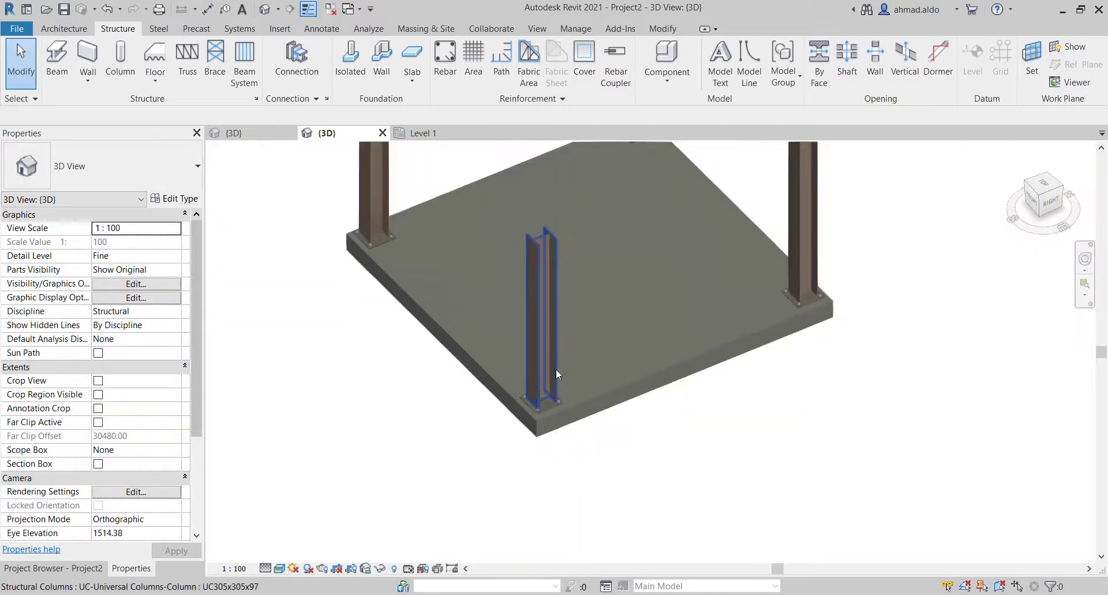
mouse_move(555, 369)
shift+middle_down()
mouse_move(520, 445)
mouse_move(579, 349)
mouse_move(608, 347)
mouse_move(589, 376)
mouse_move(540, 382)
mouse_move(581, 341)
mouse_move(558, 348)
shift+middle_up()
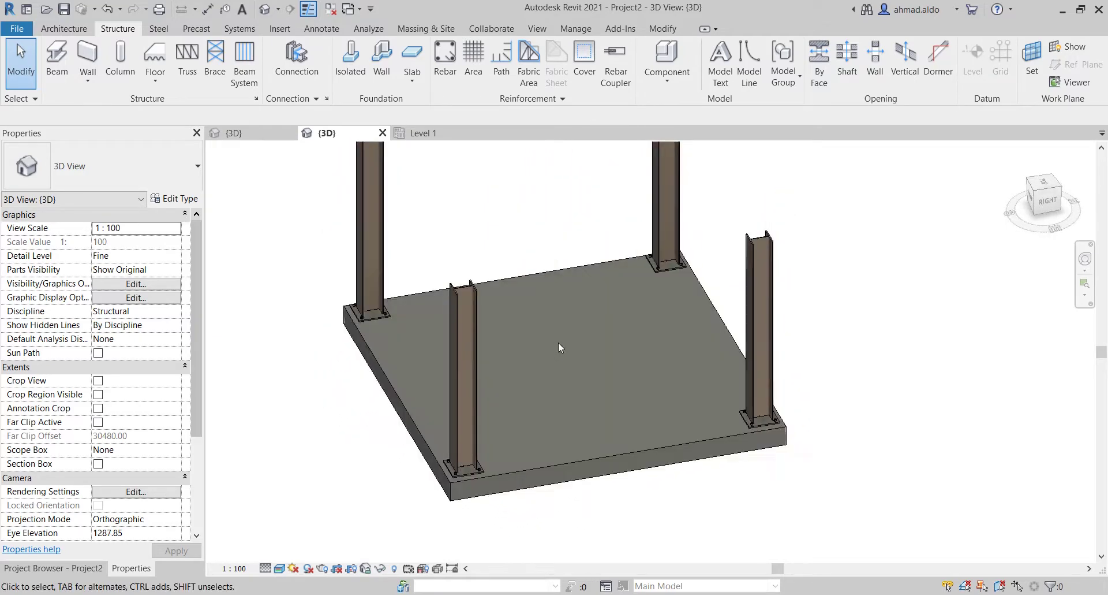